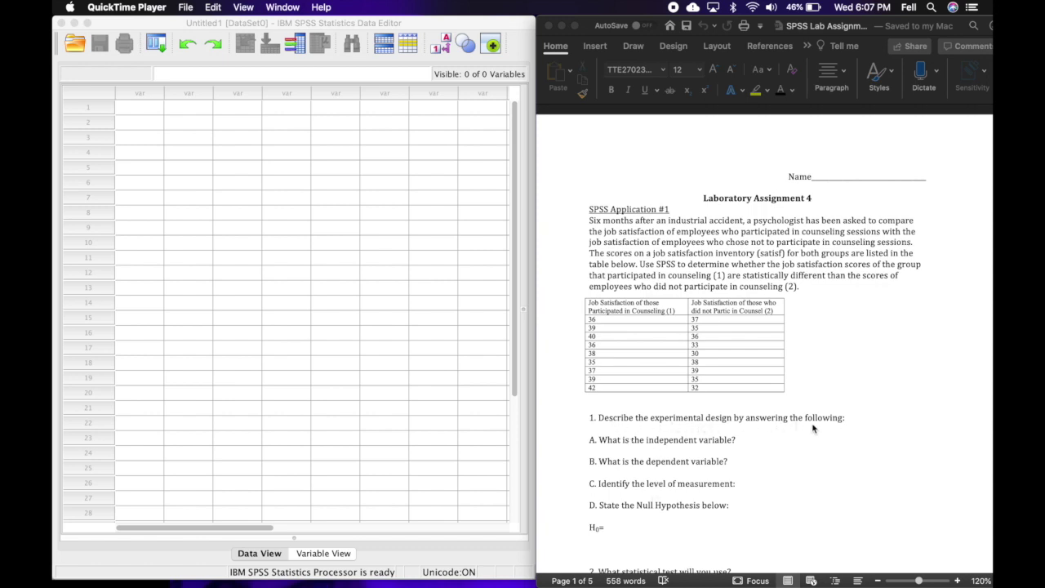
Step: Place the cursor after question A in the Laboratory Assignment 4 Word worksheet
left_click(764, 441)
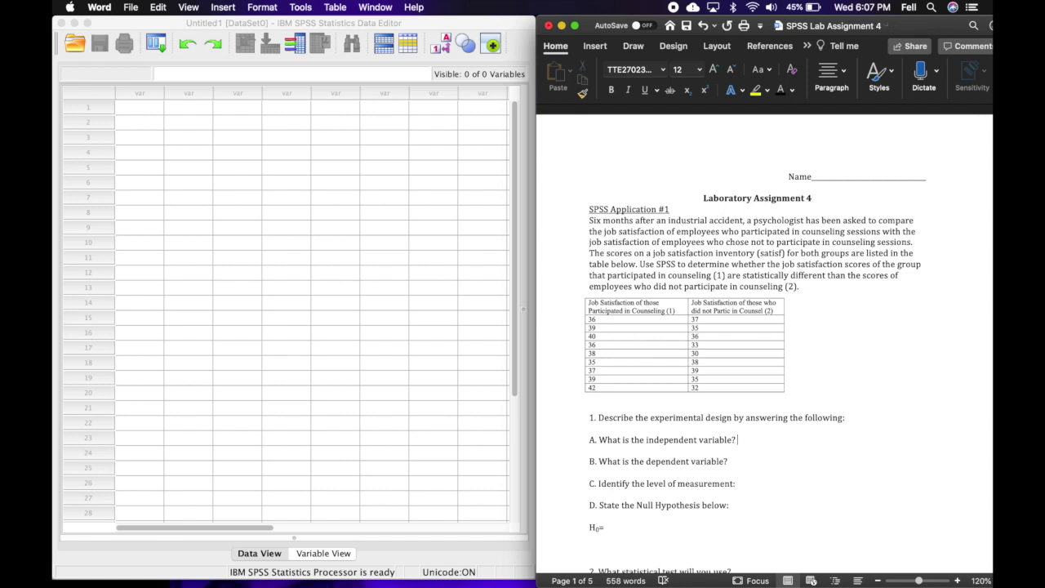
Step: Answer question A with 'Counseling' and question B with 'Job Satisfaction'
type("Counseling")
type("Job S")
type("atisfactio")
type("n")
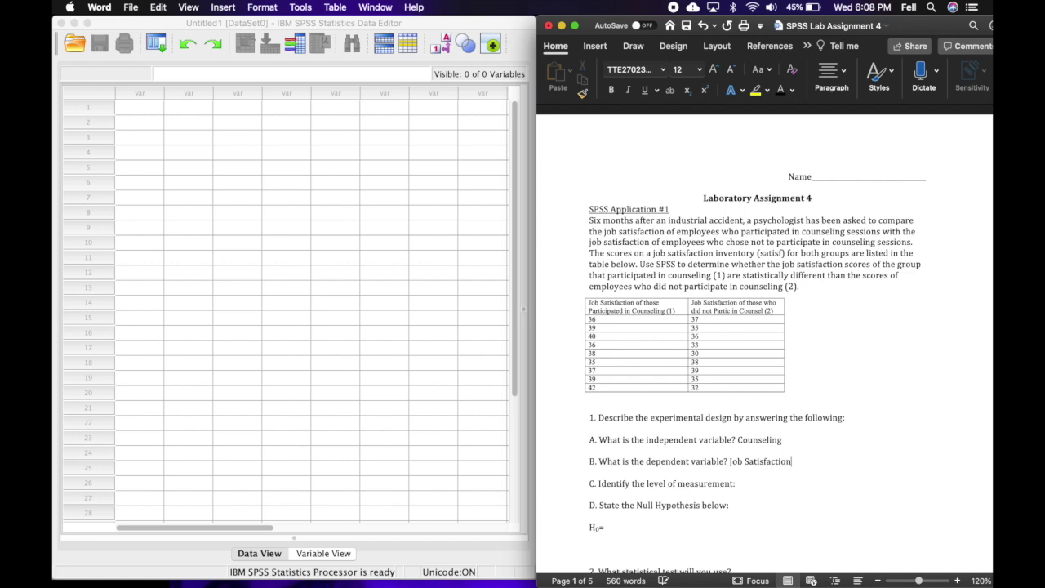
left_click(745, 485)
mouse_move(731, 466)
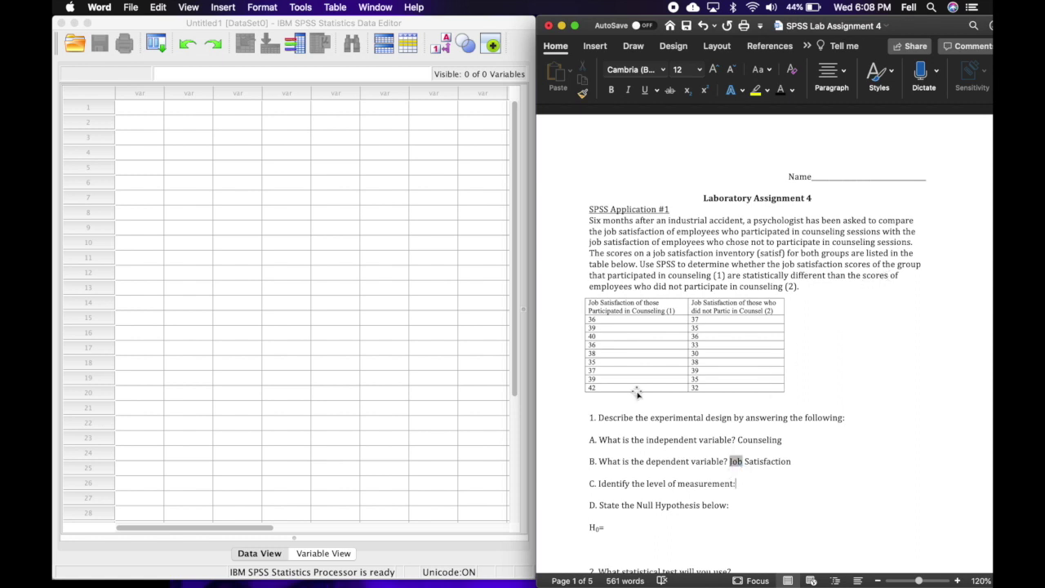
Step: Answer question C with 'Interval' as the level of measurement
type("Interva;l")
key("BackSpace")
key("BackSpace")
type("l")
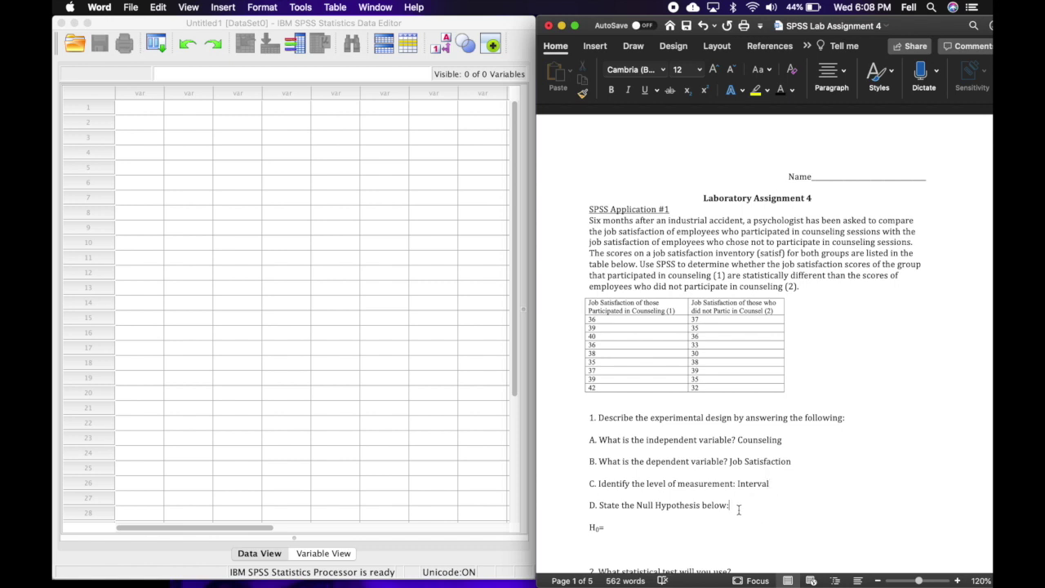
Step: State H0: no significant job-satisfaction difference between counseling participants and non-participants
left_click(655, 528)
type("There is no significa")
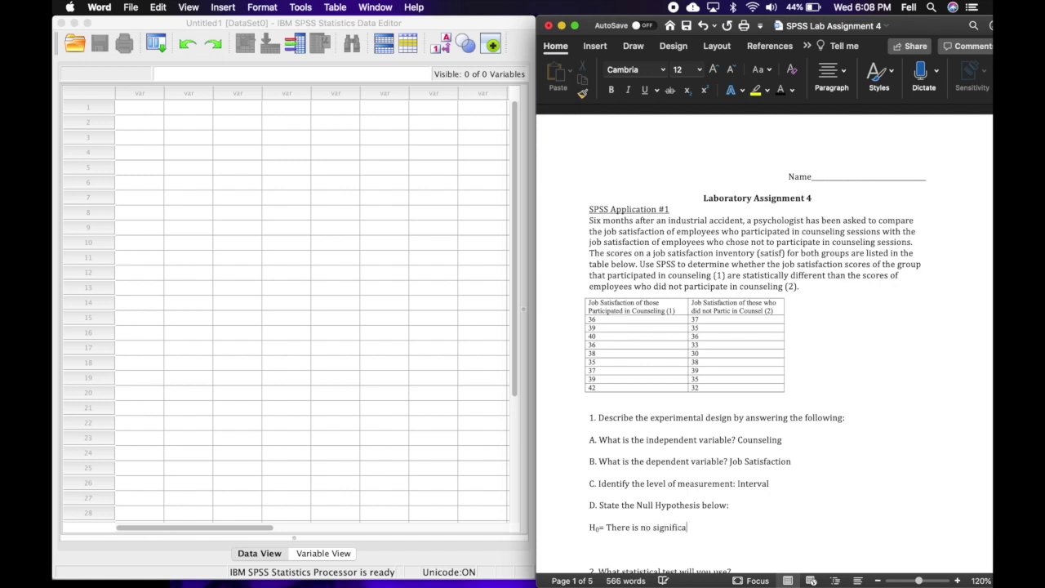
type("tnt")
type("difference in job satisfaction")
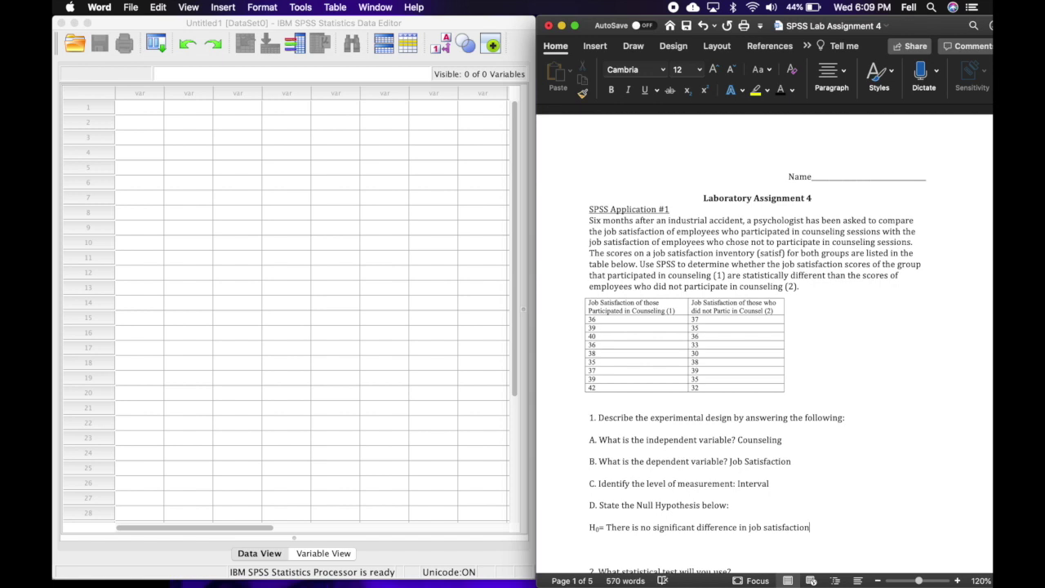
type("between thpse")
key("BackSpace")
key("BackSpace")
key("BackSpace")
type("ose that ")
type("participat")
type("ed ")
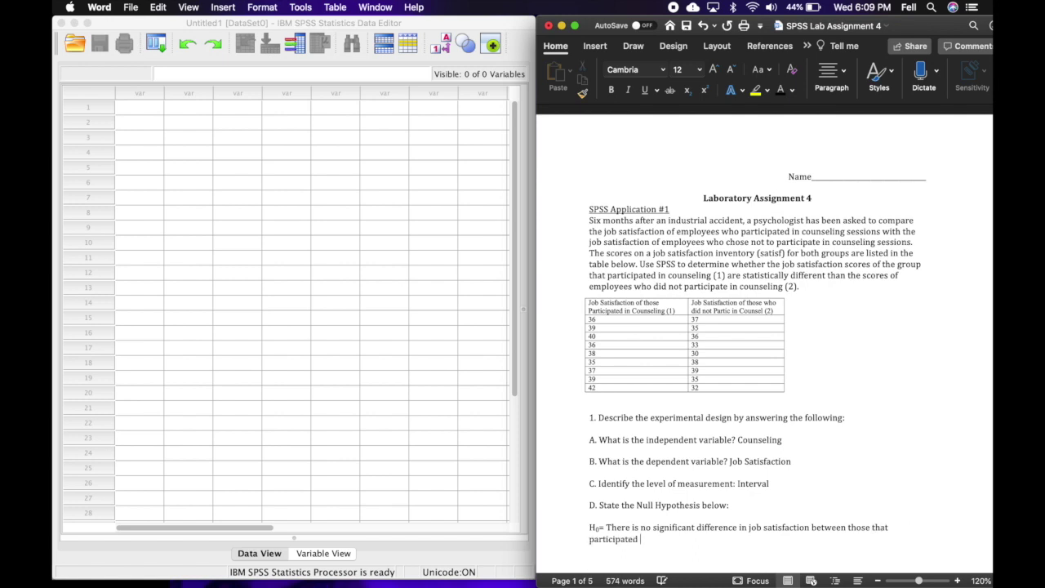
type("in counseling and those that did no.")
key("BackSpace")
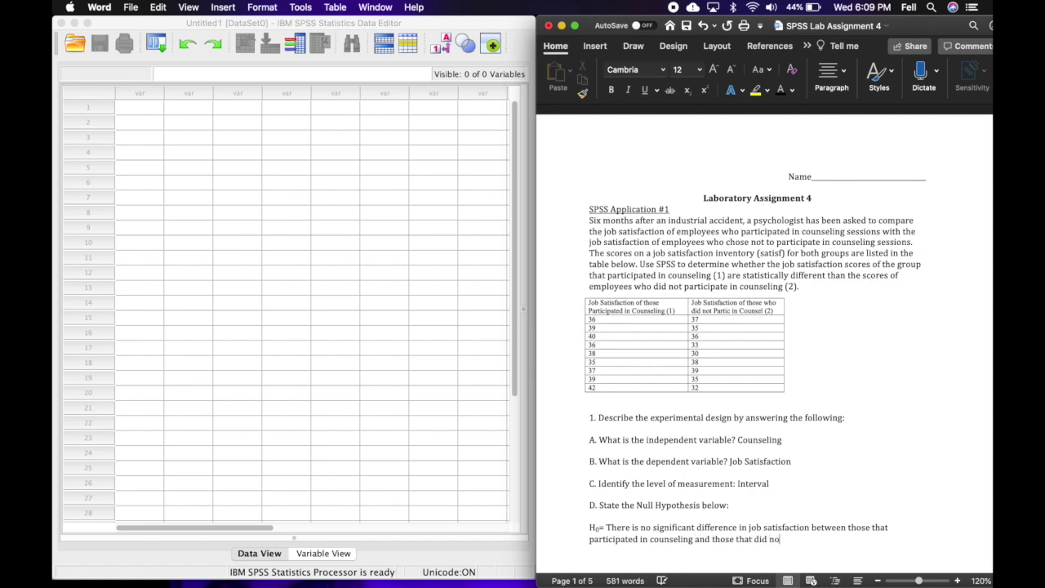
type("t.")
scroll(700, 456, "down", 6)
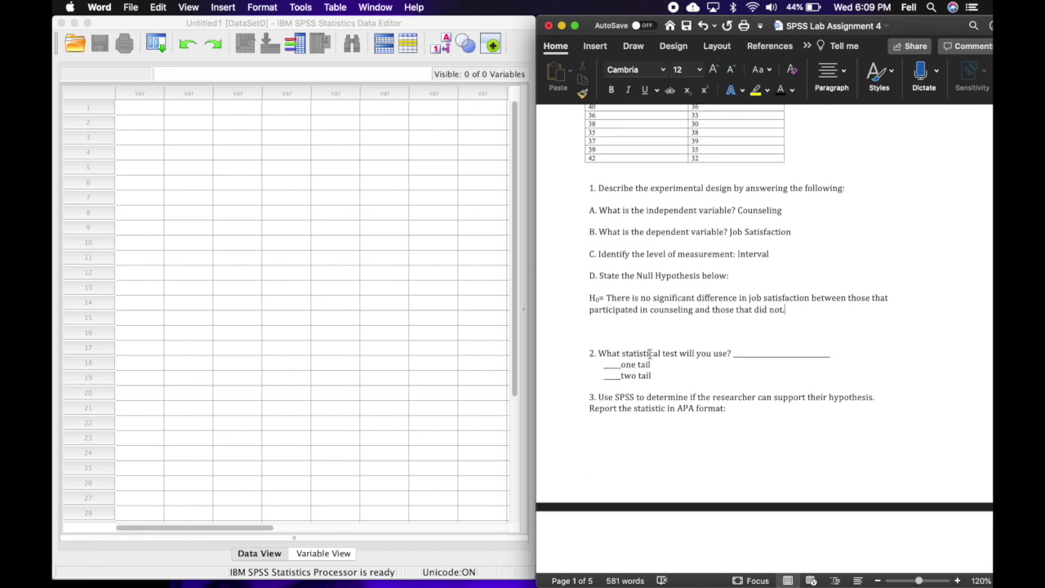
Step: Enter 'Independent t' as the answer to question 2's statistical test
left_click(741, 354)
scroll(743, 393, "up", 4)
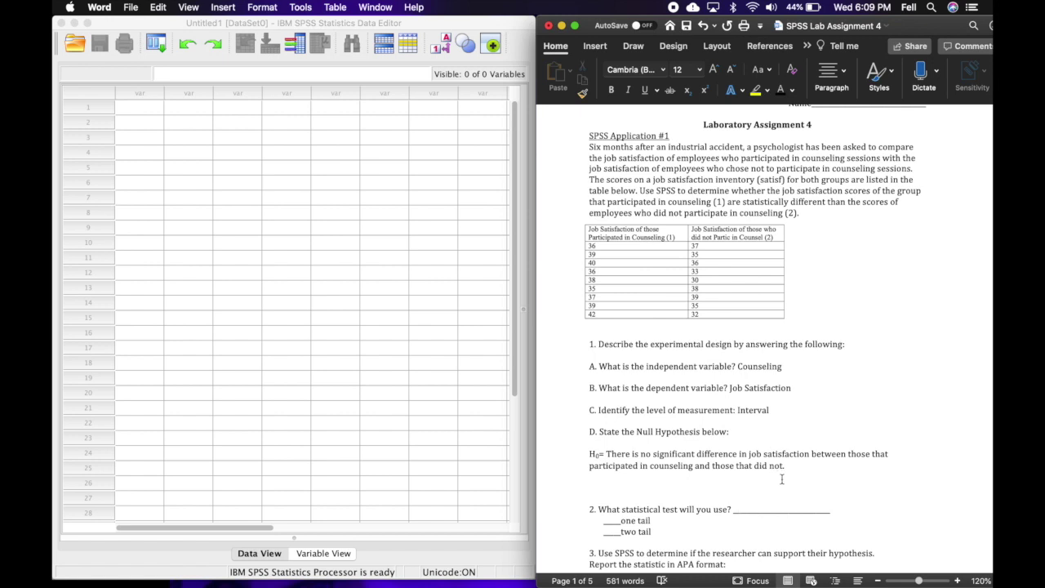
type("Independn")
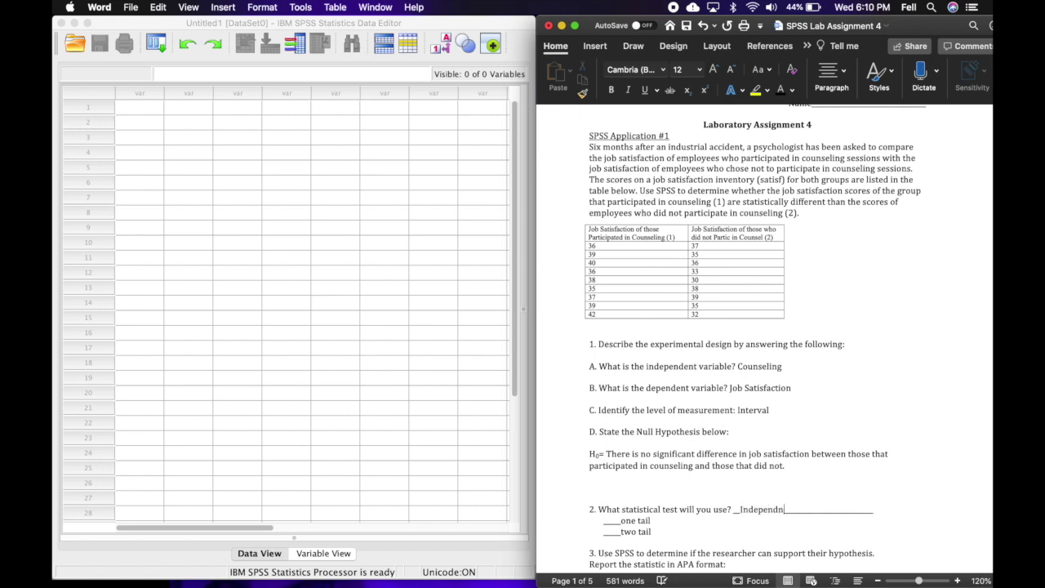
type("e")
key("BackSpace")
key("BackSpace")
type("ent t")
double_click(736, 388)
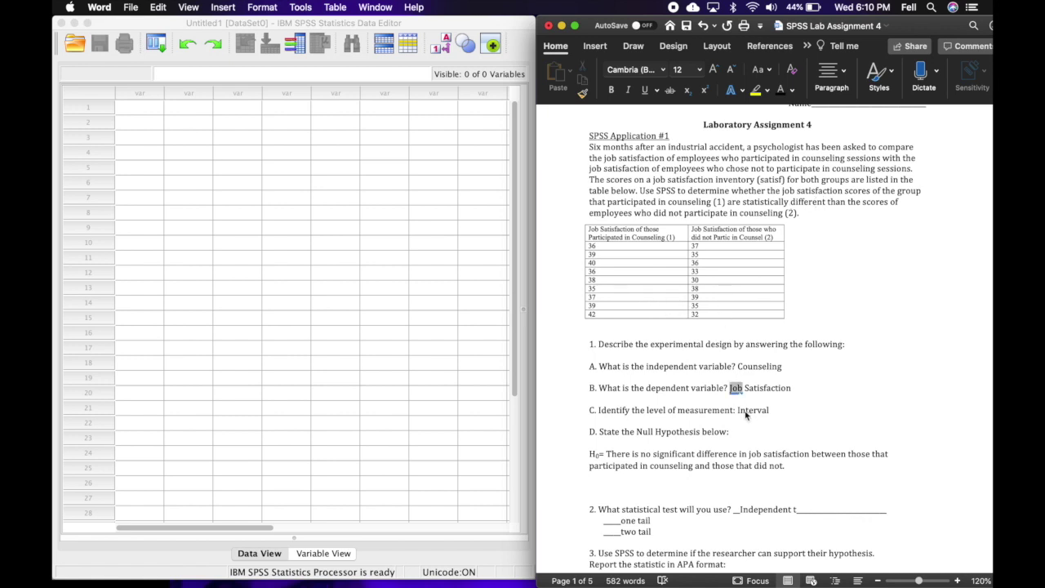
scroll(739, 418, "down", 2)
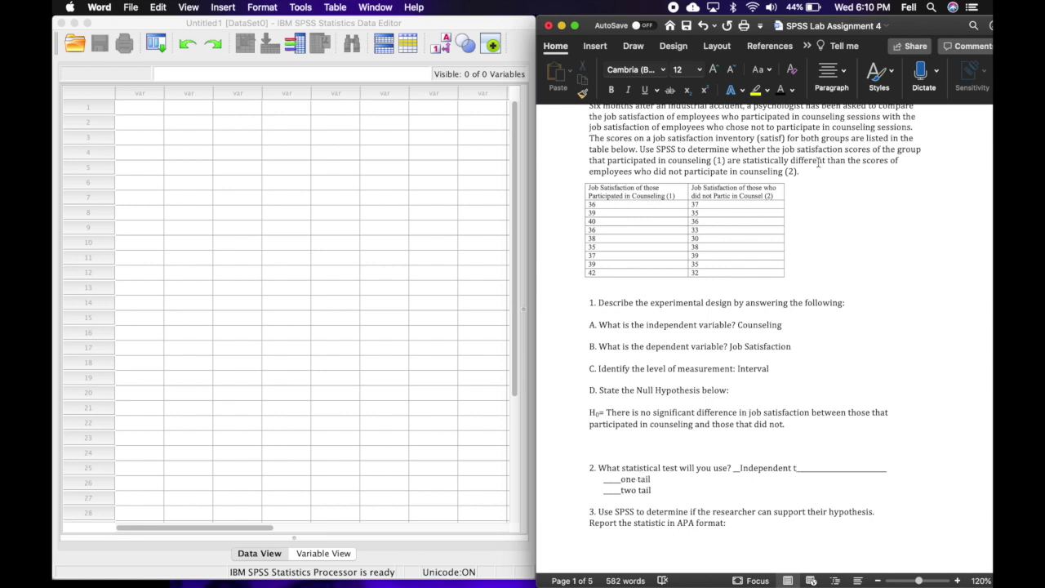
Step: Put an x beside question 2's two-tail option and review the remaining questions
scroll(700, 178, "up", 2)
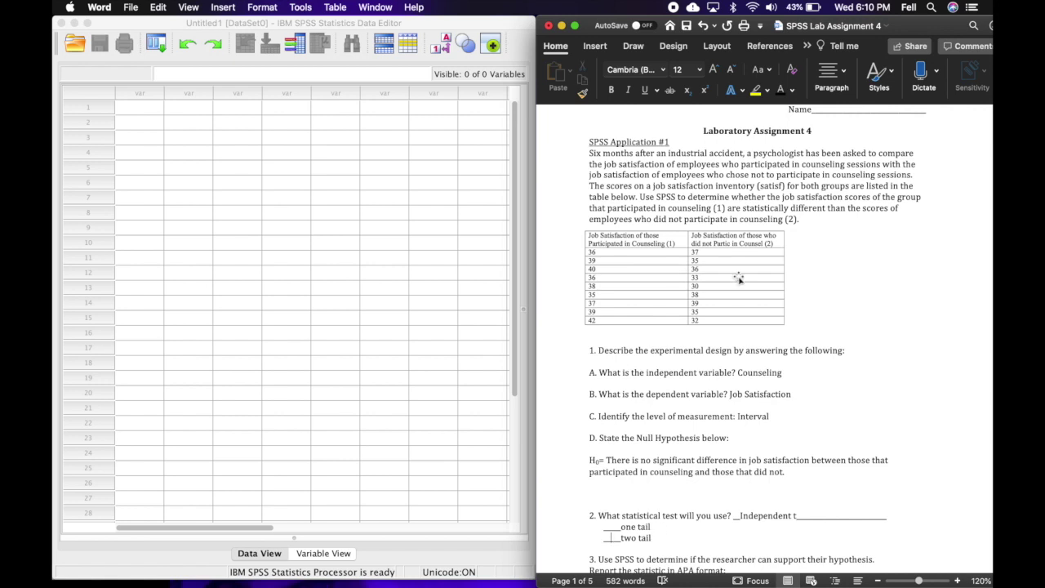
scroll(743, 259, "down", 2)
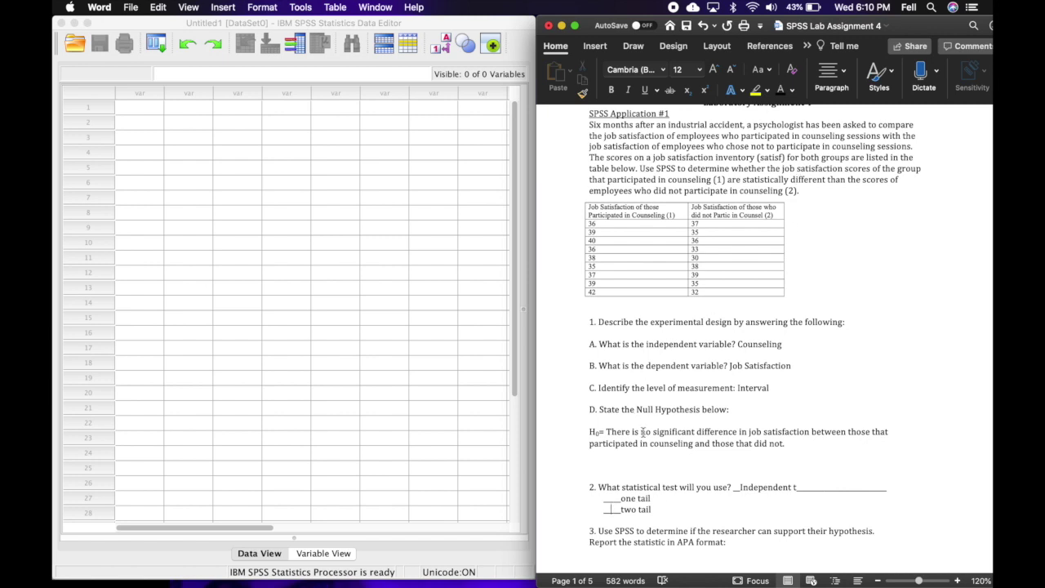
type("x")
scroll(769, 395, "down", 5)
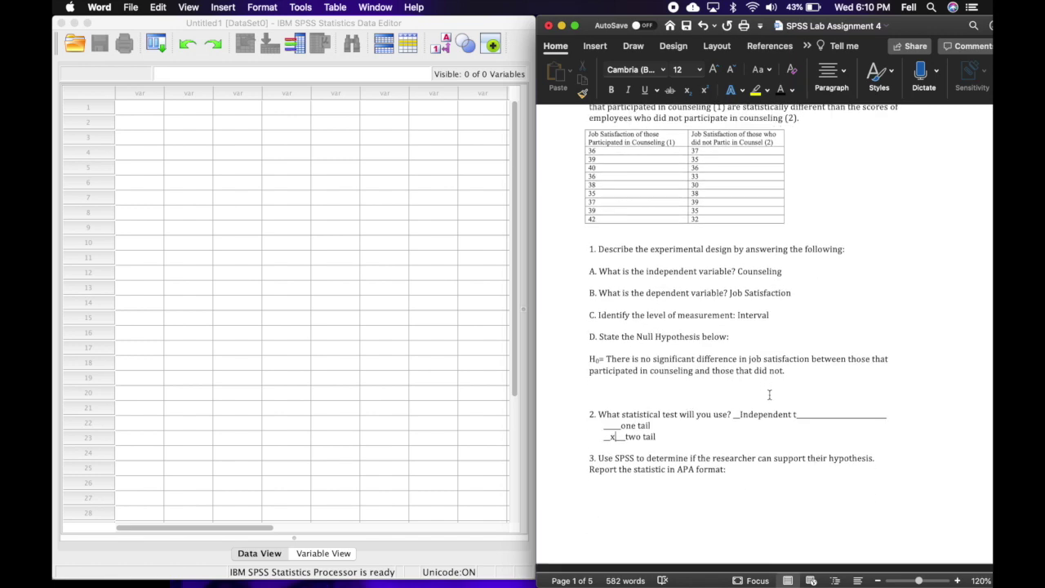
scroll(770, 396, "down", 5)
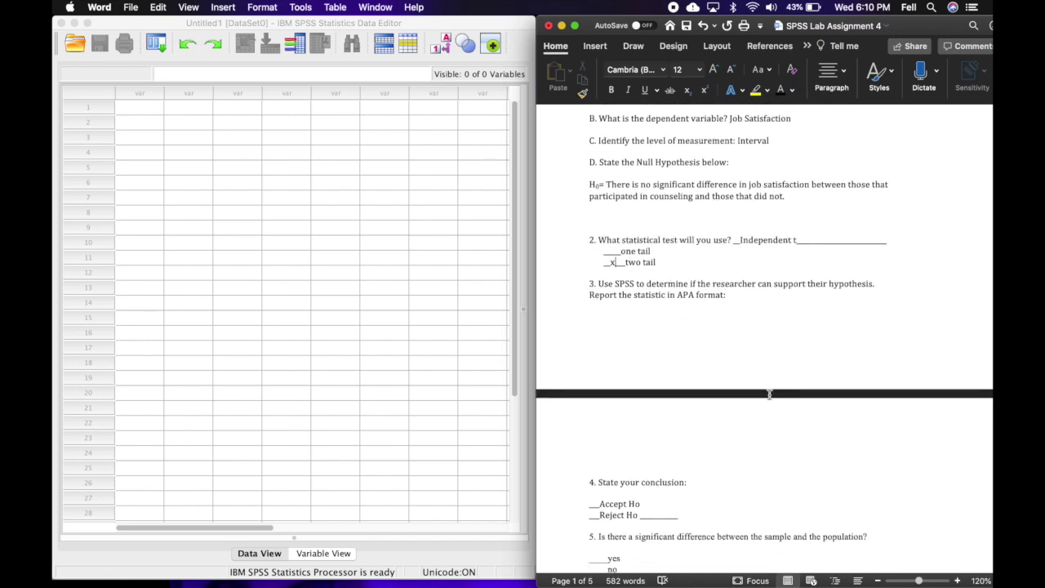
scroll(769, 395, "down", 2)
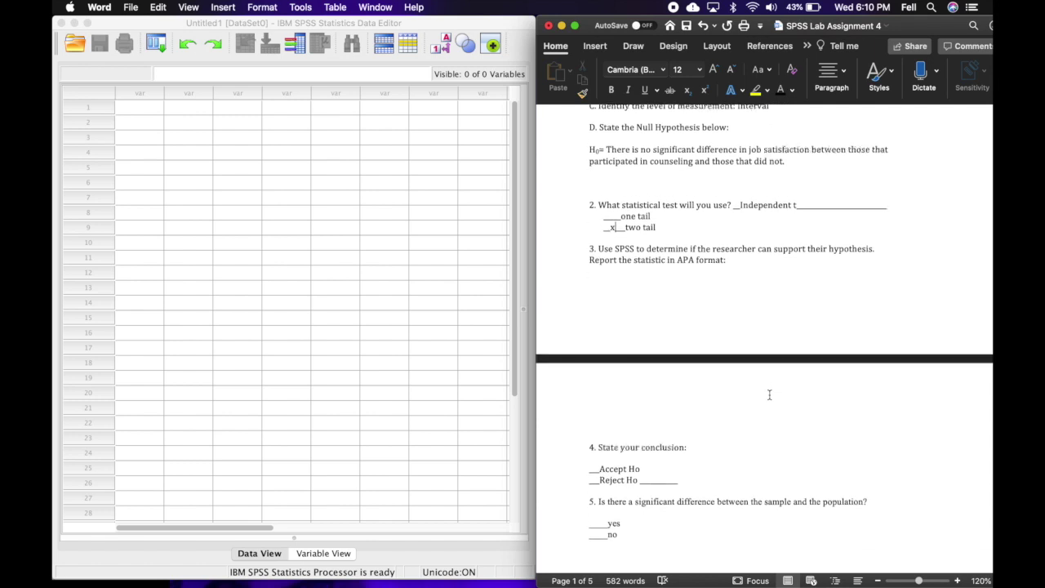
scroll(769, 395, "up", 10)
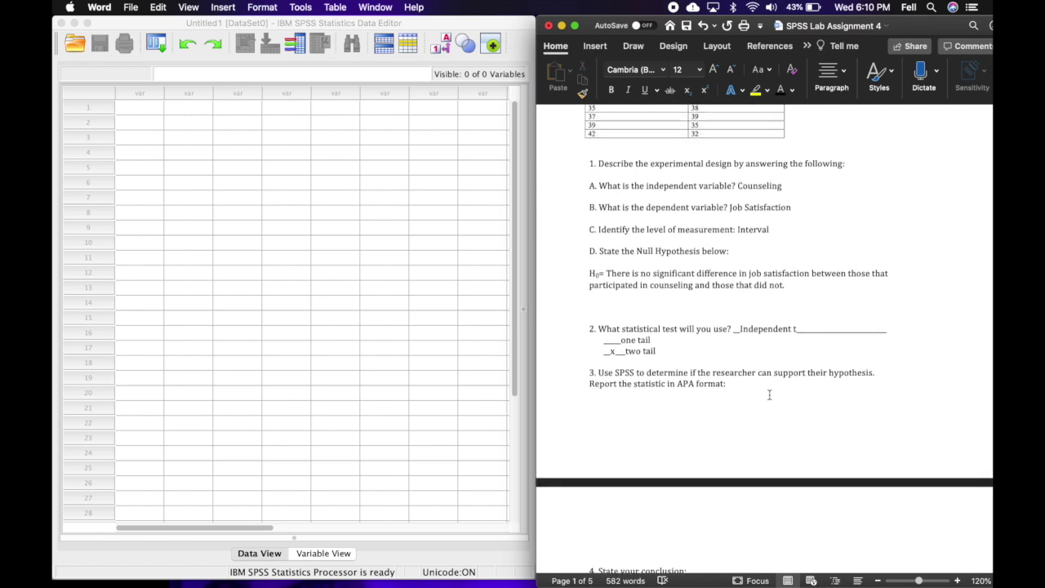
scroll(769, 395, "up", 3)
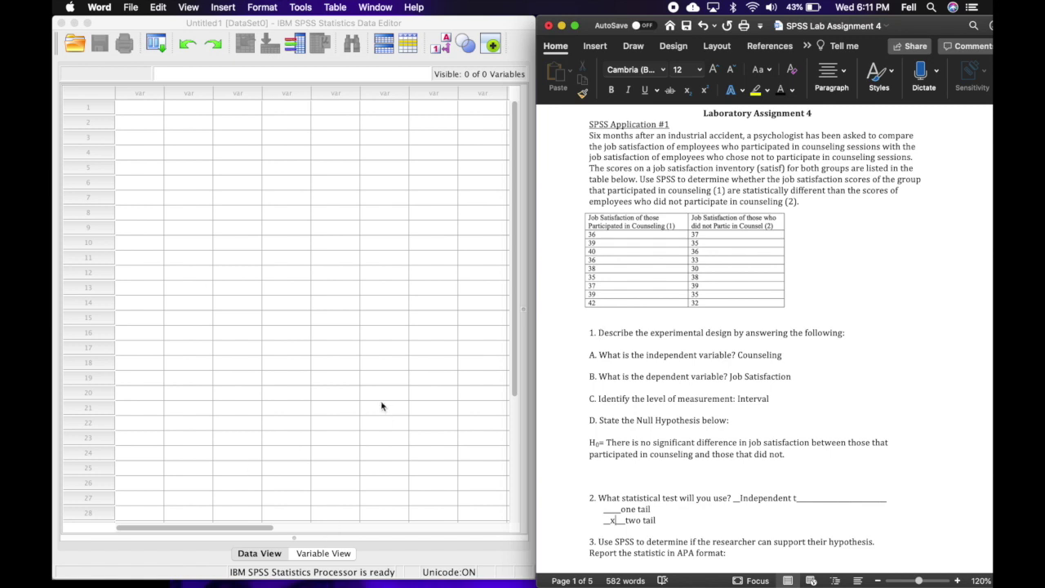
Step: In Variable View, name the first variable JobSatisfaction with 0 decimals and label satisf
left_click(482, 30)
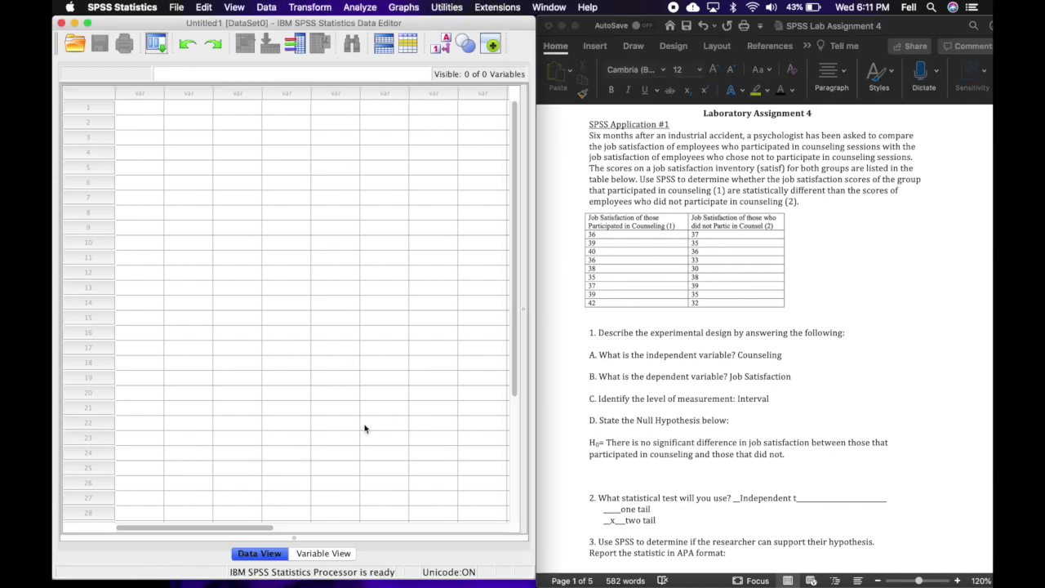
left_click(324, 554)
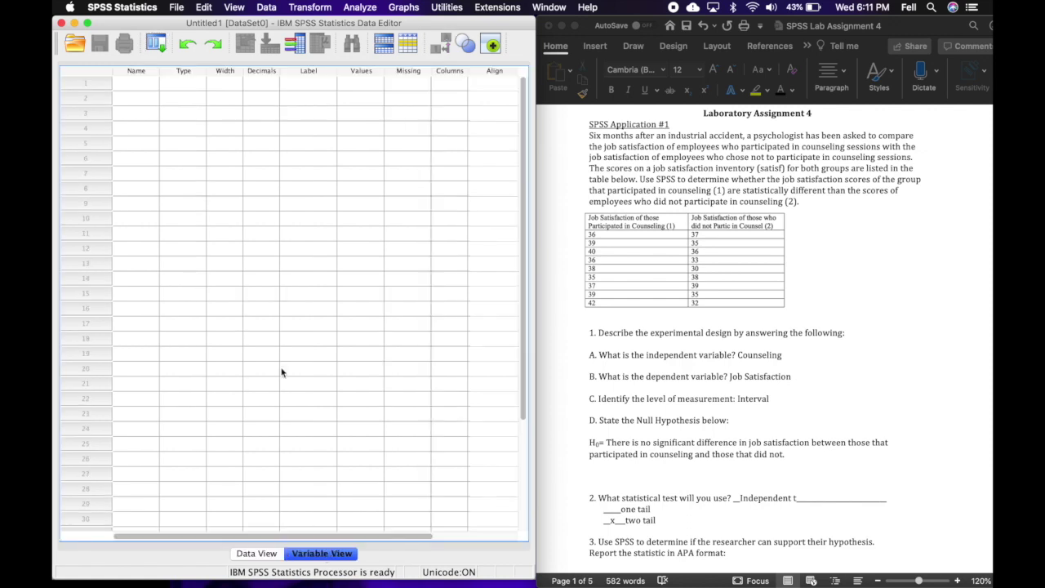
left_click(134, 85)
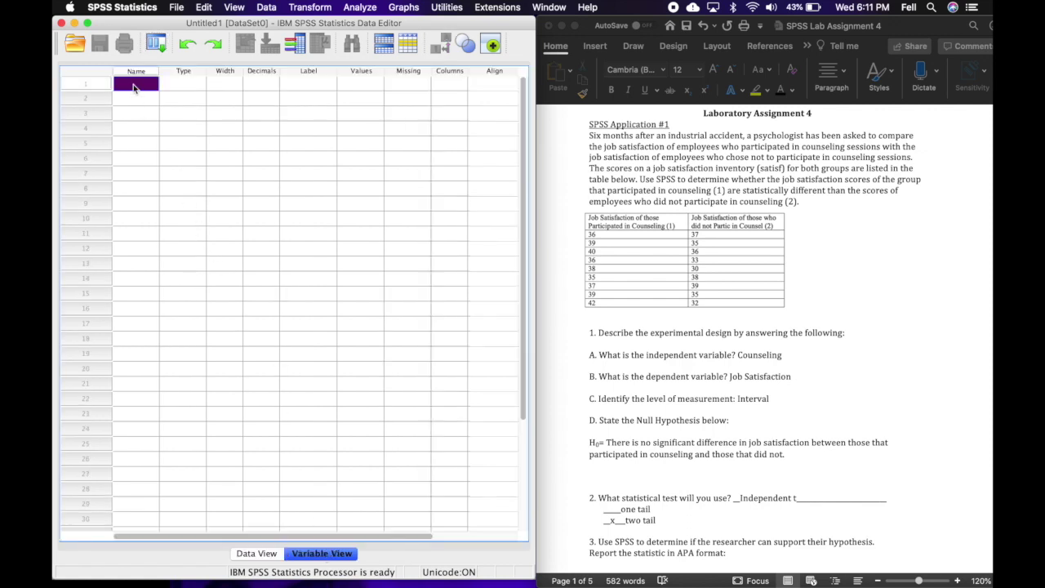
left_click(132, 85)
type("JobSatisfaction")
key("Tab")
key("Tab")
key("Tab")
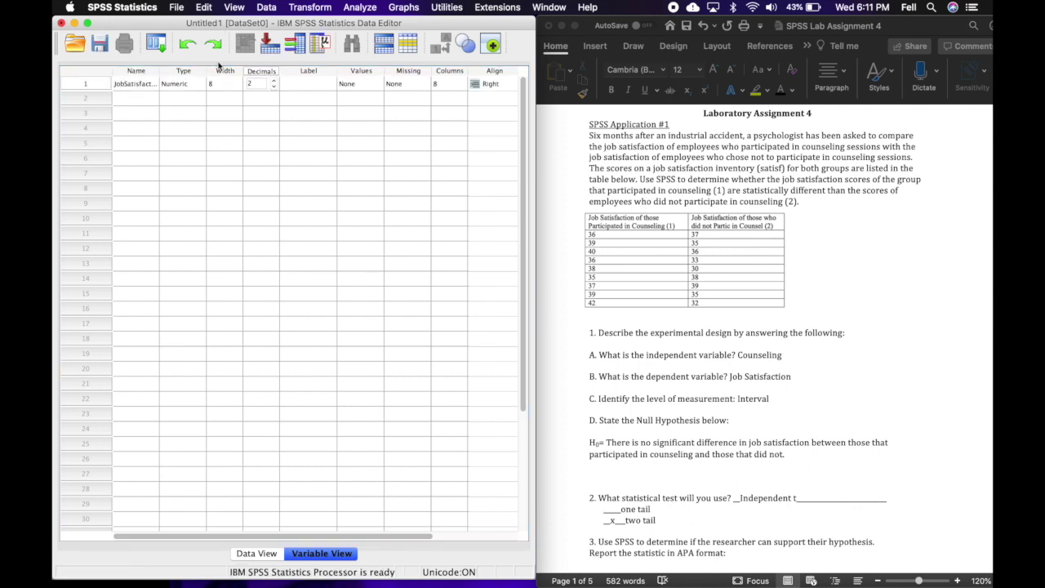
left_click(301, 83)
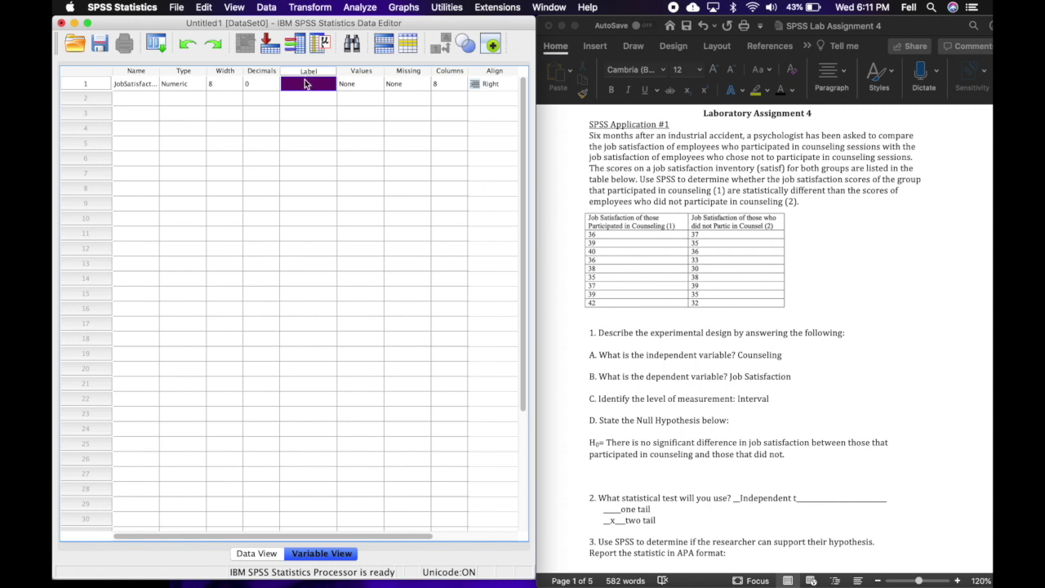
type("satisf")
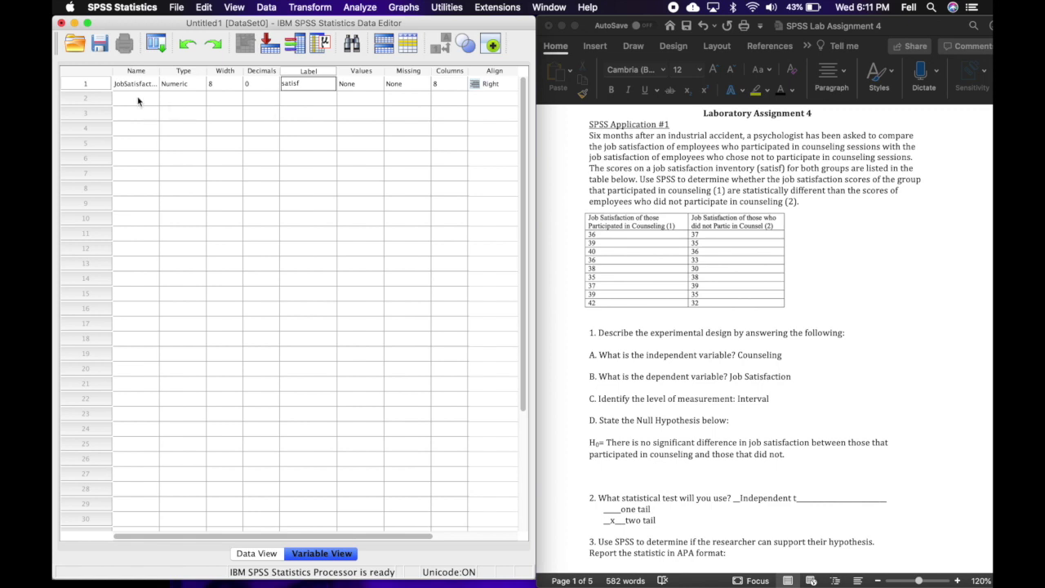
left_click(139, 100)
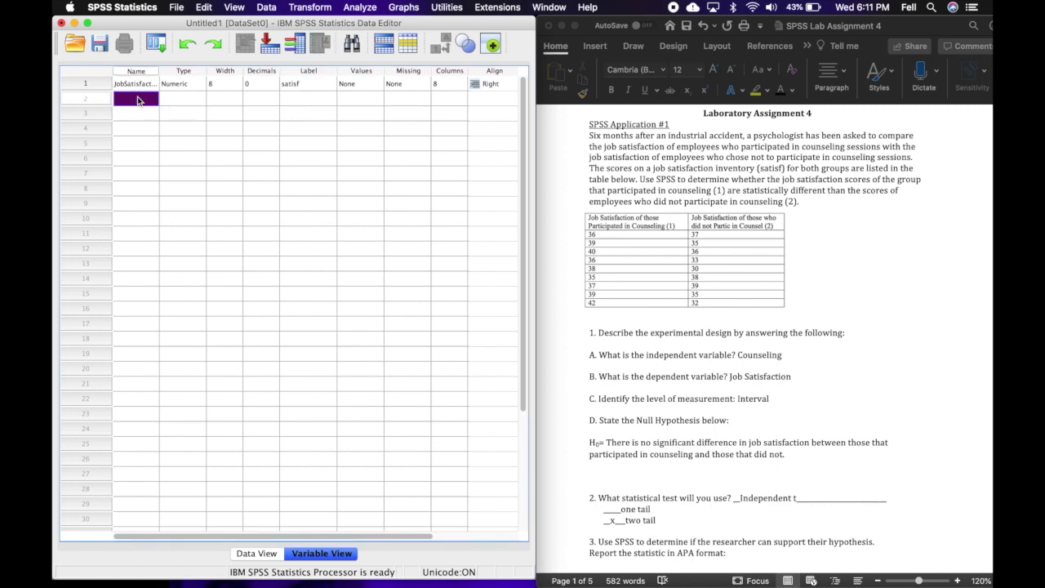
Step: Add the Groups variable with 0 decimal places and the label groups
type("Groups")
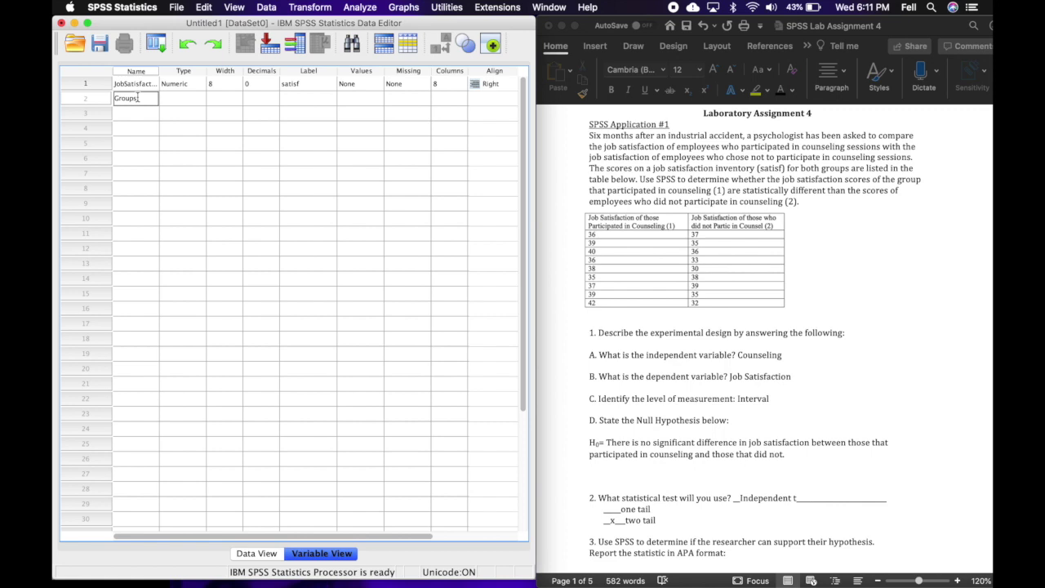
key("Tab")
left_click(261, 99)
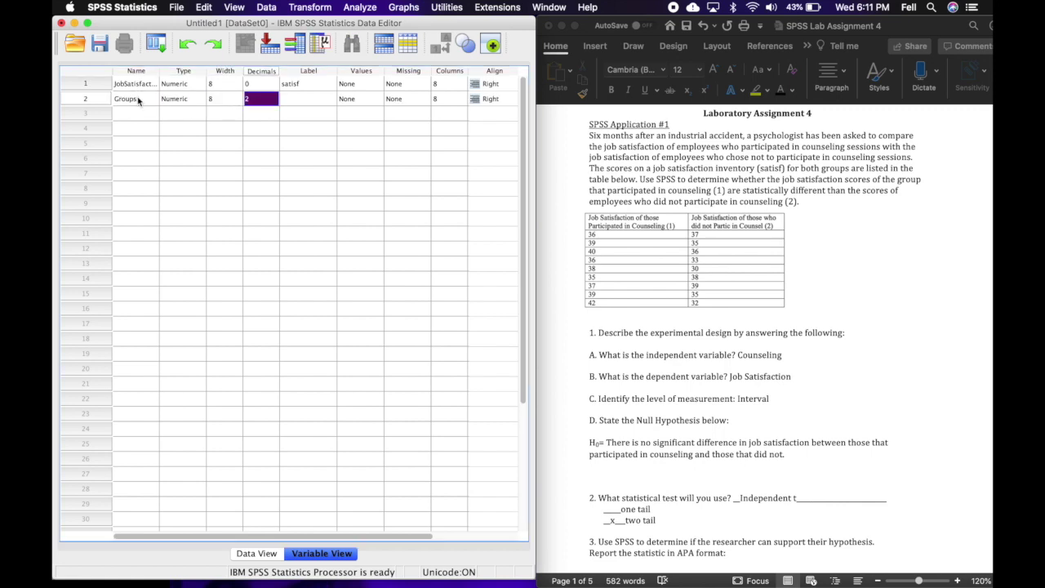
left_click(268, 99)
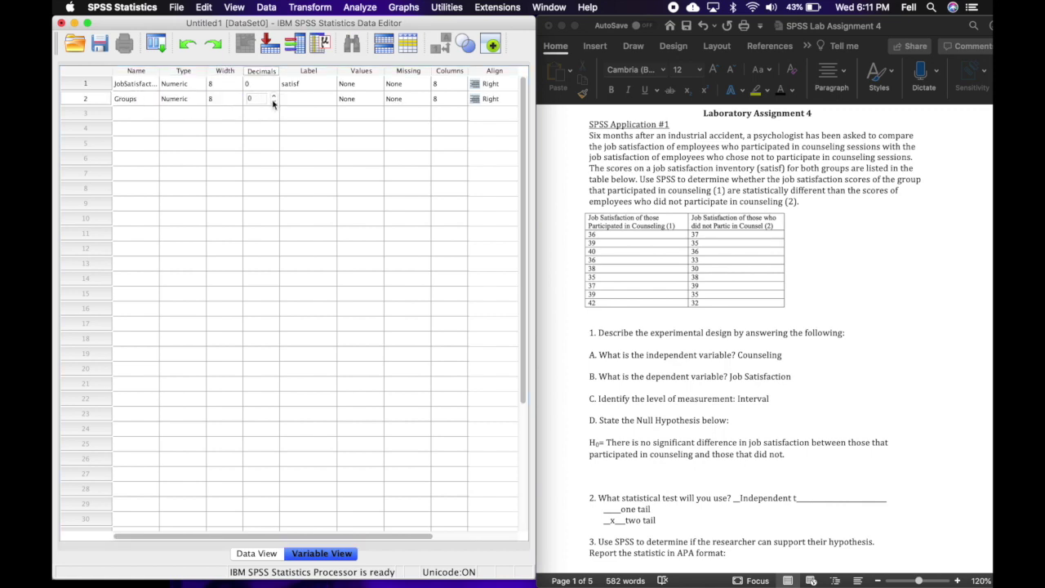
left_click(310, 102)
type("groups")
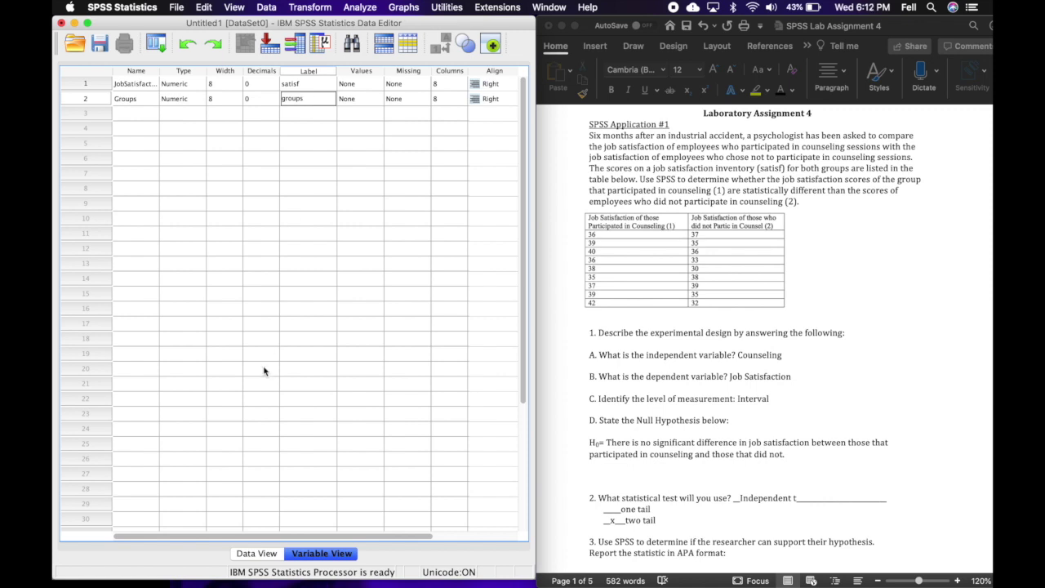
Step: In Data View, widen JobSatisfaction and enter scores 36, 39, 40, 36, 38, 35, 37, 39, 42
left_click(257, 554)
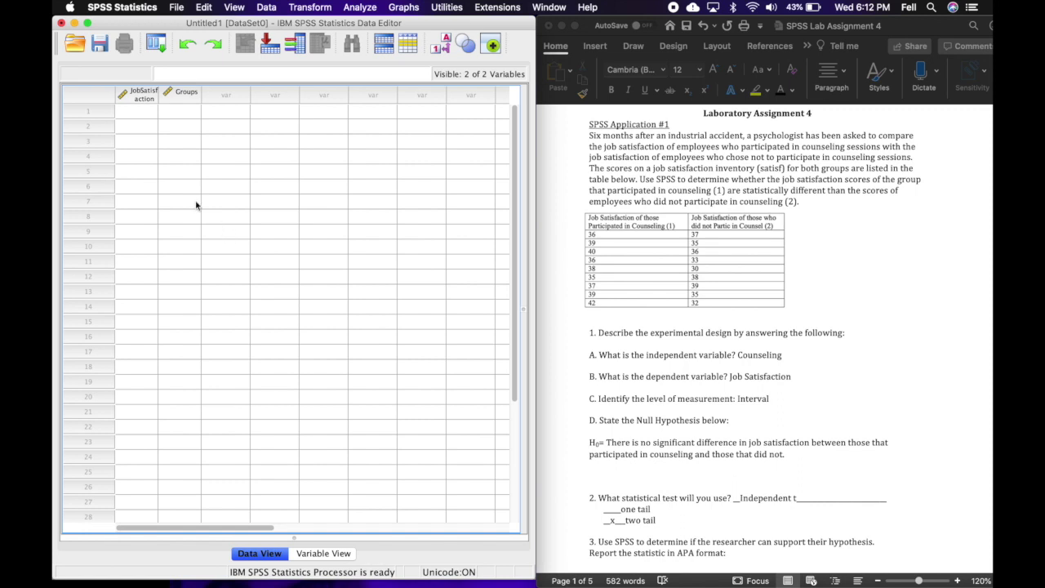
left_click_drag(157, 93, 189, 92)
left_click(177, 106)
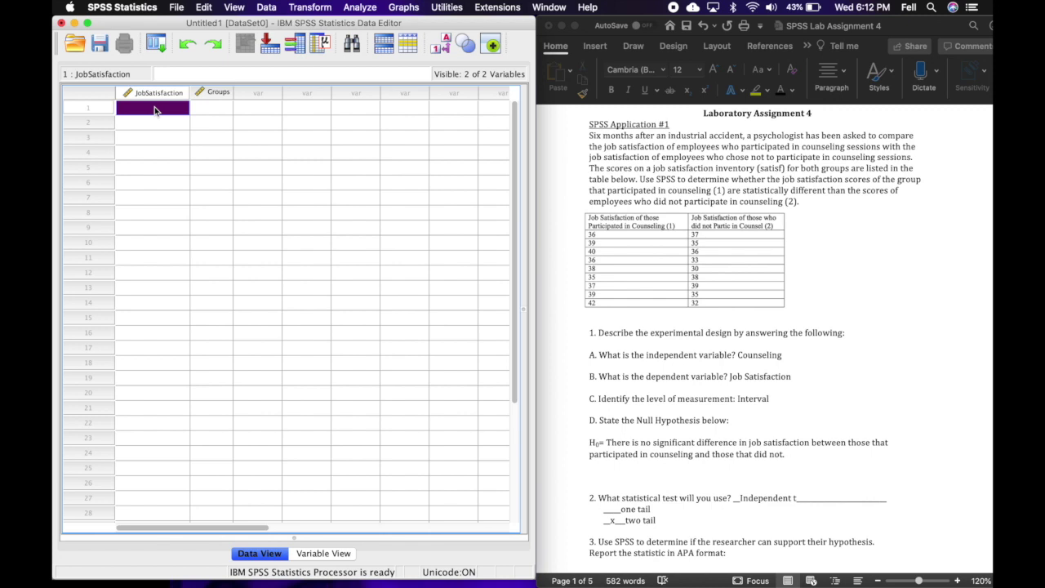
type("36")
key("Return")
type("39")
key("Return")
type("40")
key("Return")
type("36")
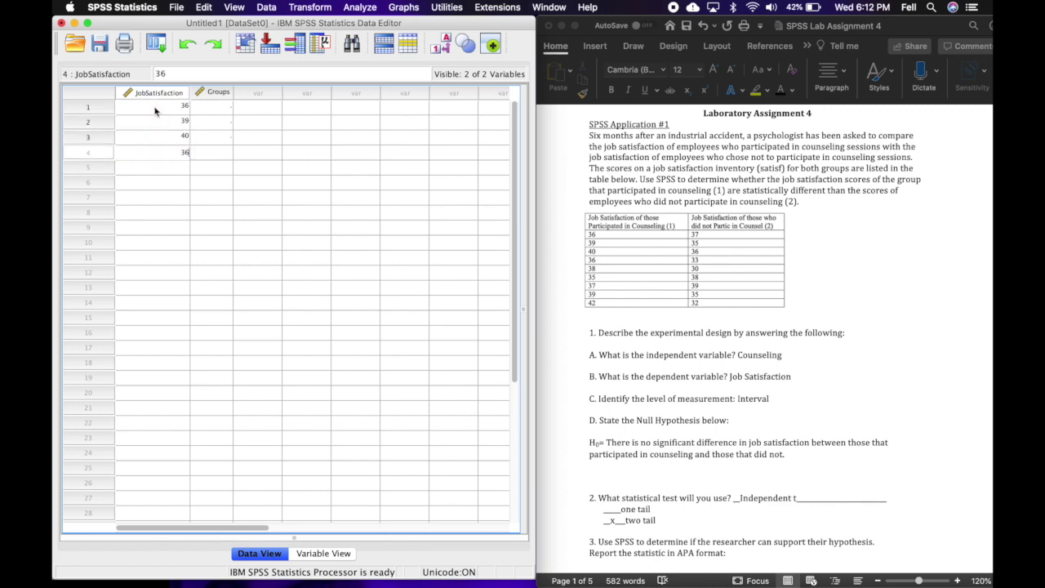
key("Return")
type("38")
key("Return")
type("35")
key("Return")
type("37")
key("Return")
type("39")
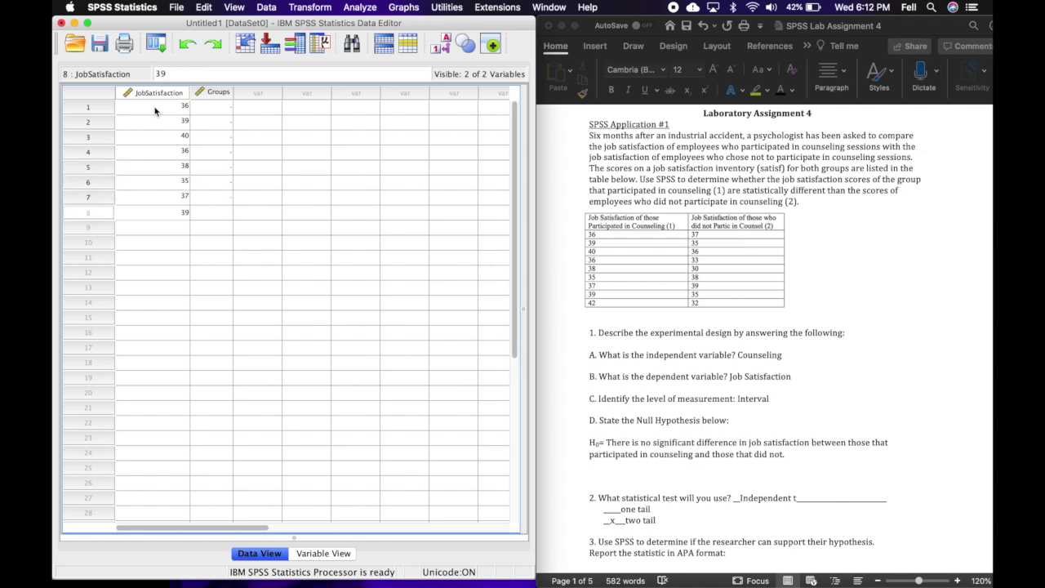
key("Return")
type("42")
key("Return")
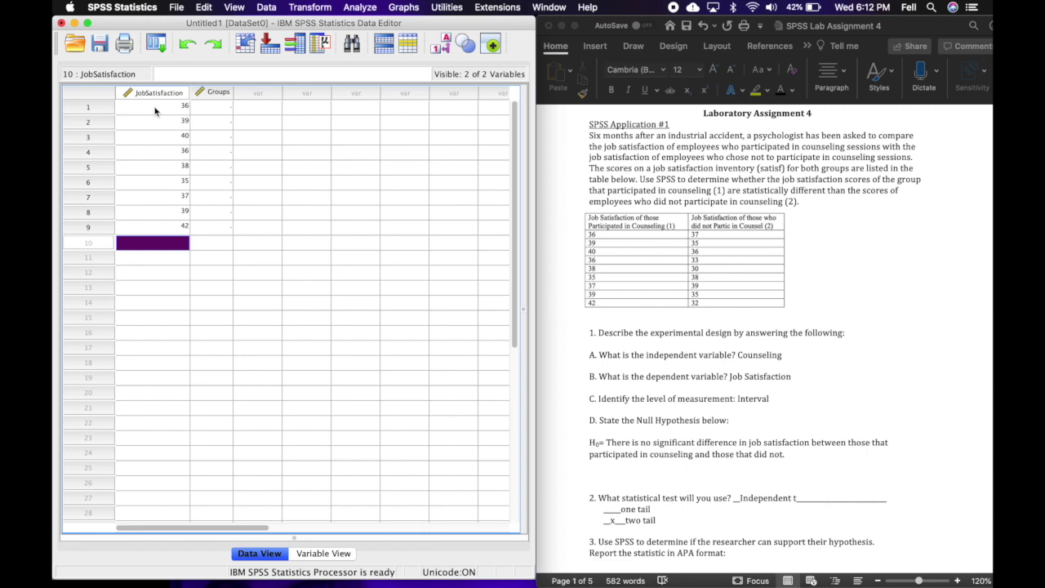
Step: Enter the remaining scores 37, 35, 36, 33, 30, 38, 39, 35, 32
type("37")
key("Return")
type("35")
key("Return")
type("36")
key("Return")
type("33 30")
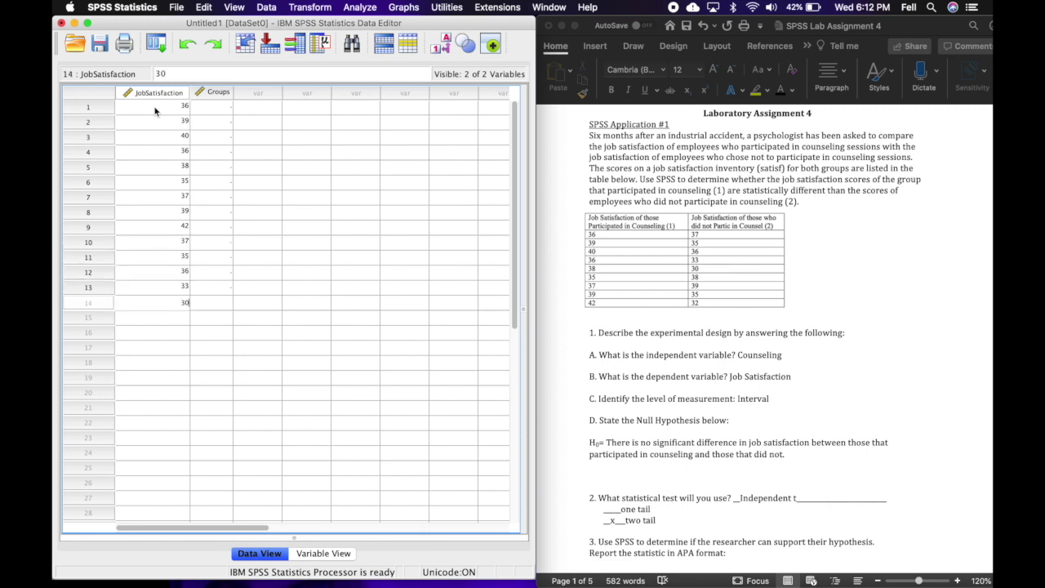
type(" 38 39 35 32")
left_click(209, 106)
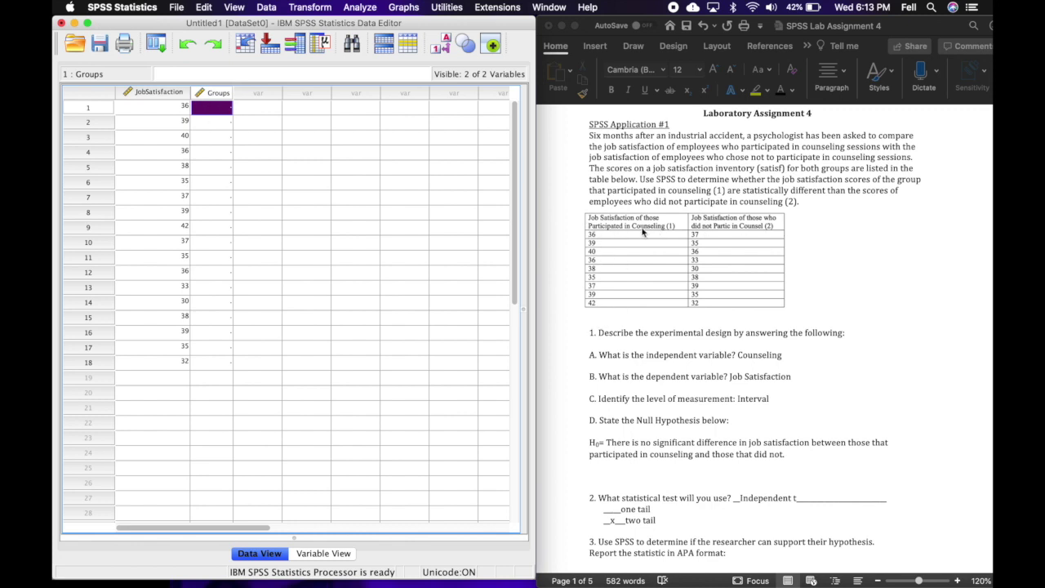
Step: Code rows 1–9 of the Groups column as 1
type("1")
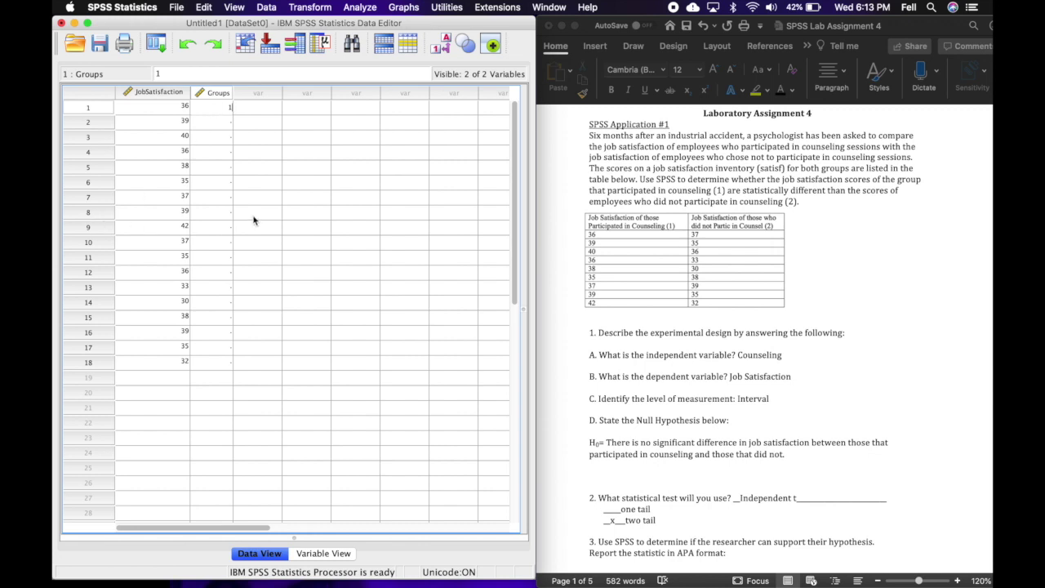
key("Return")
type("1")
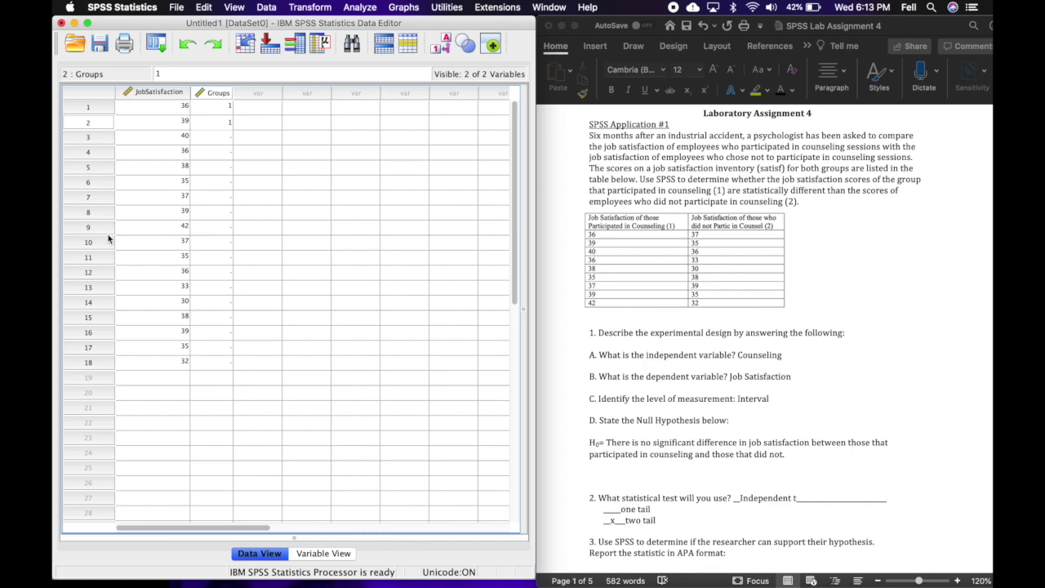
key("Return")
type("1 1 1 1 1 1 ")
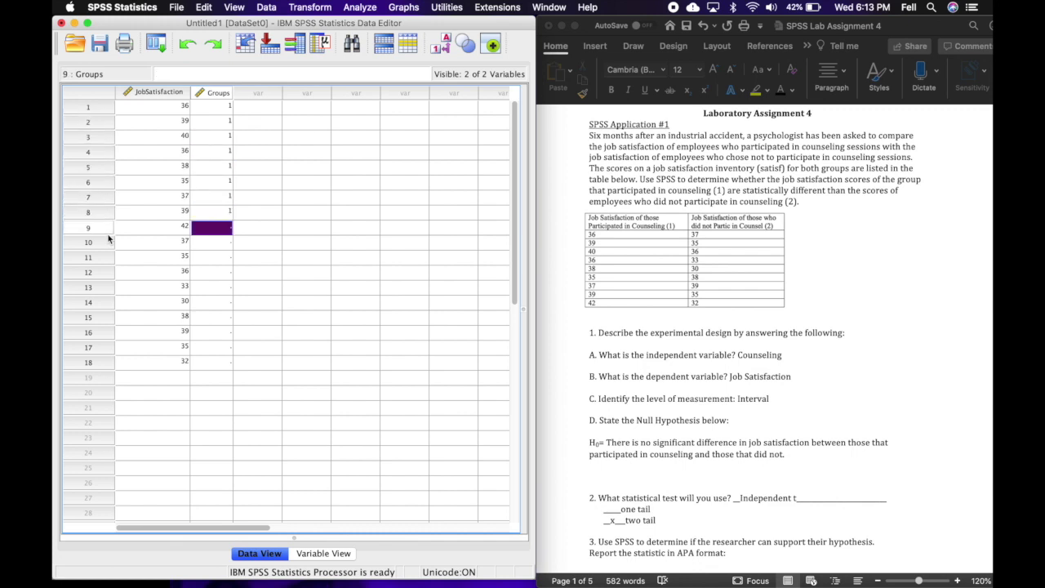
type("1")
Step: Code rows 10–18 of the Groups column as 2
left_click(217, 248)
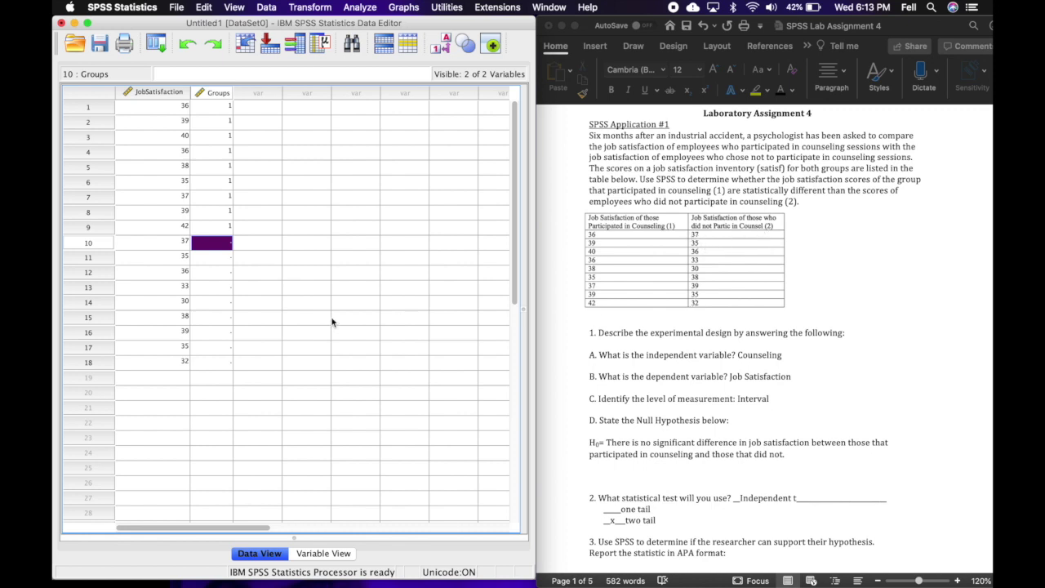
type("2")
key("Return")
type("2")
key("Return")
type("2")
key("Return")
type("2")
key("Return")
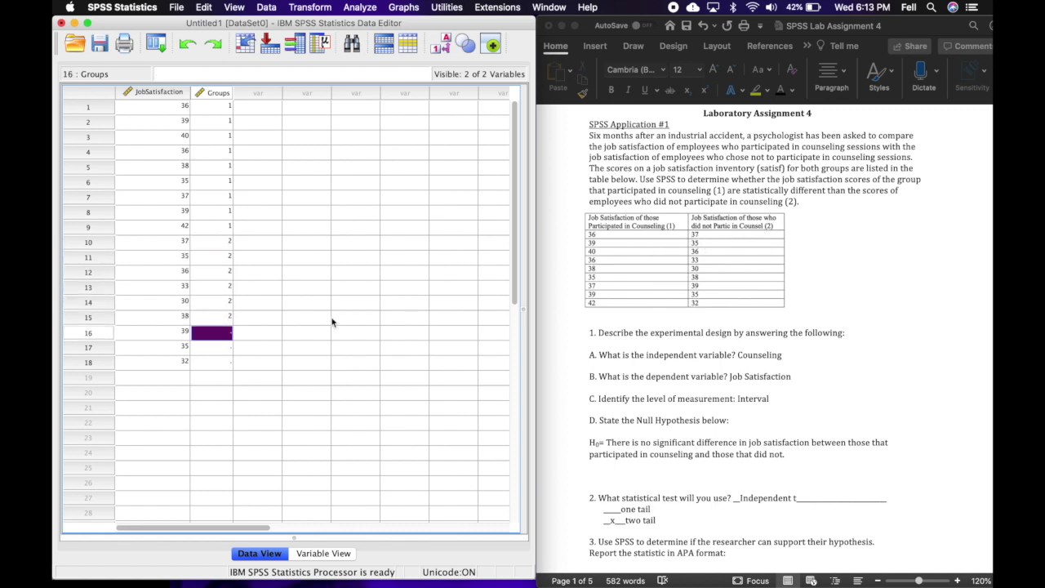
type("2")
key("Return")
type("2")
key("Return")
type("2")
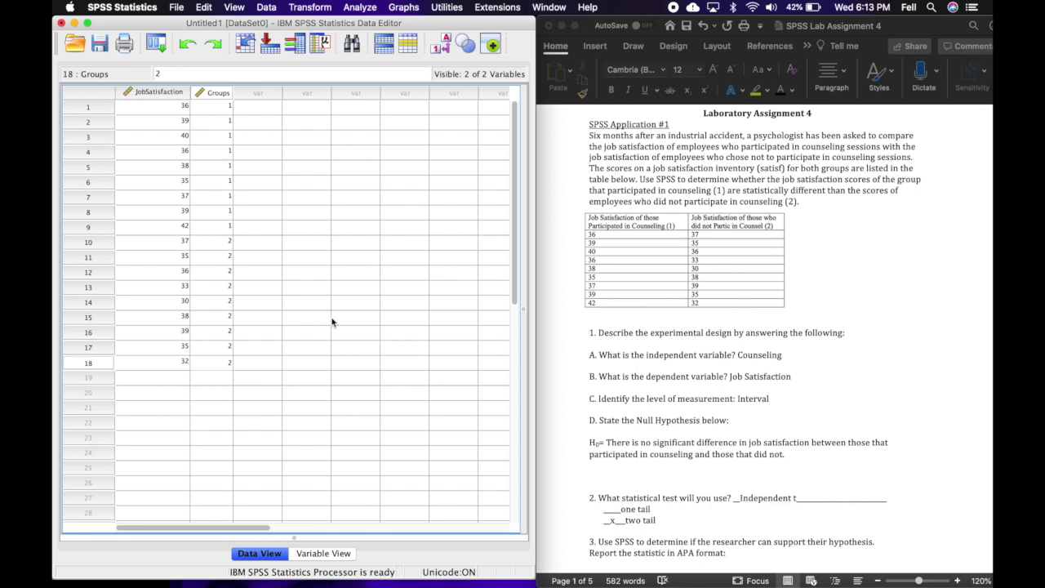
left_click(360, 7)
Step: Via Analyze > Compare Means, move satisf to Test Variable(s) and groups to Grouping Variable
mouse_move(372, 55)
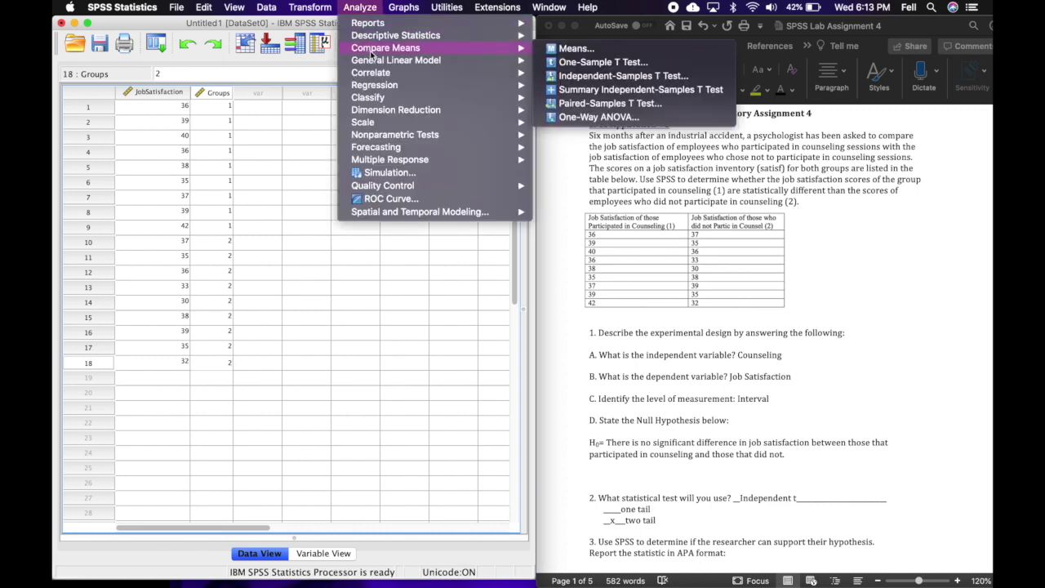
left_click(567, 76)
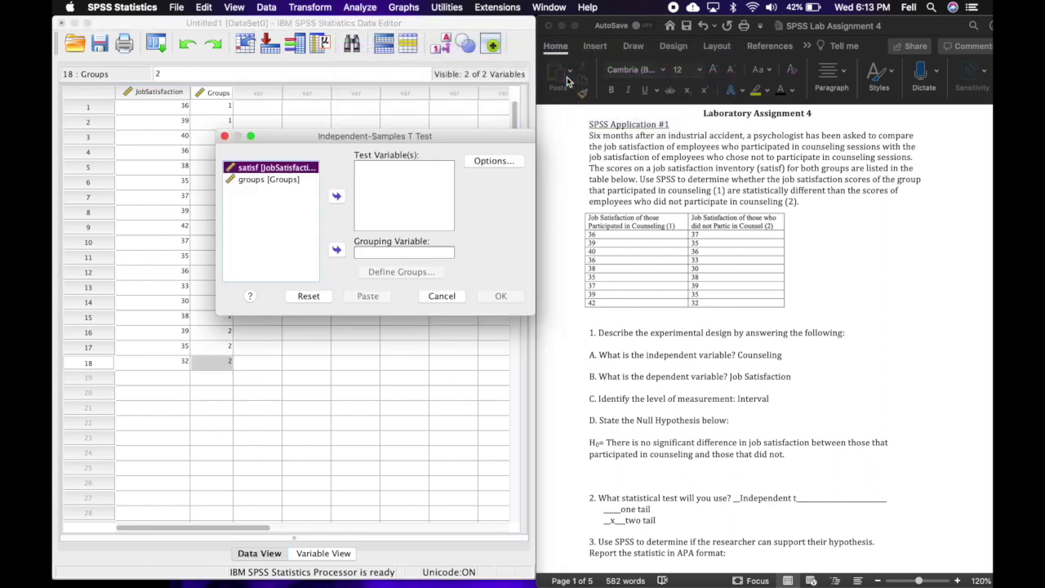
left_click(337, 198)
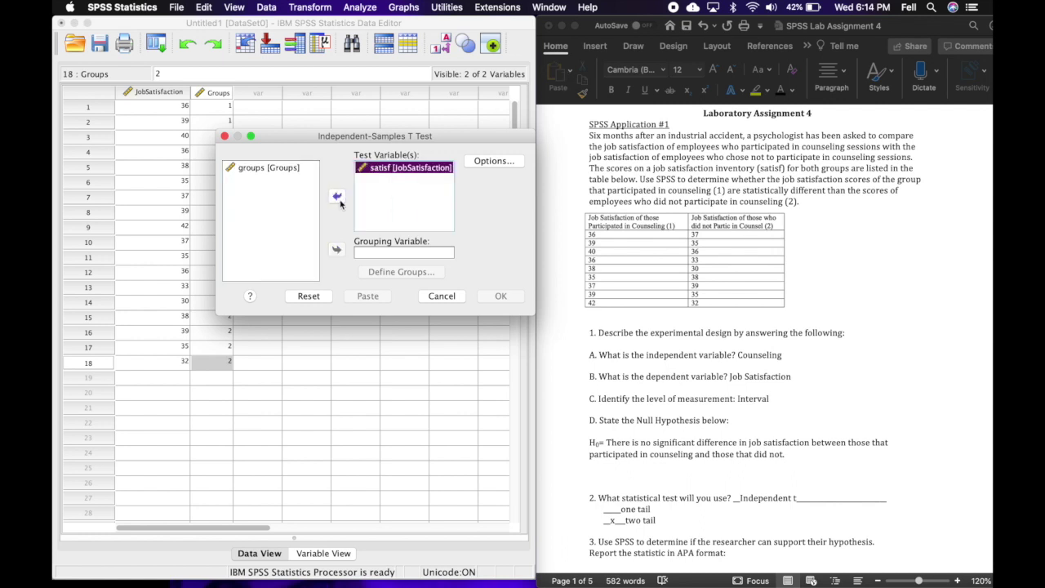
left_click(299, 169)
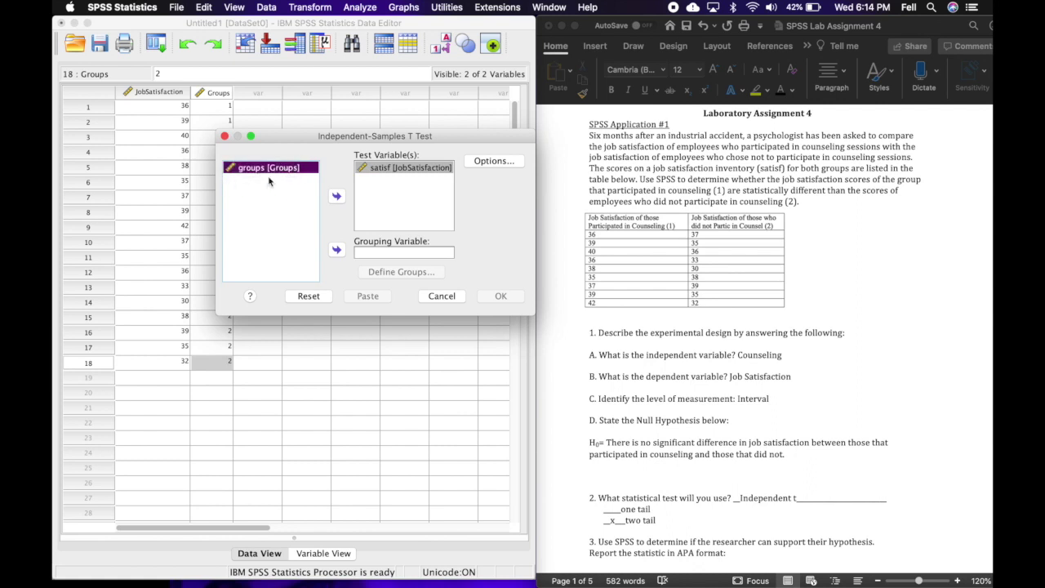
left_click(337, 250)
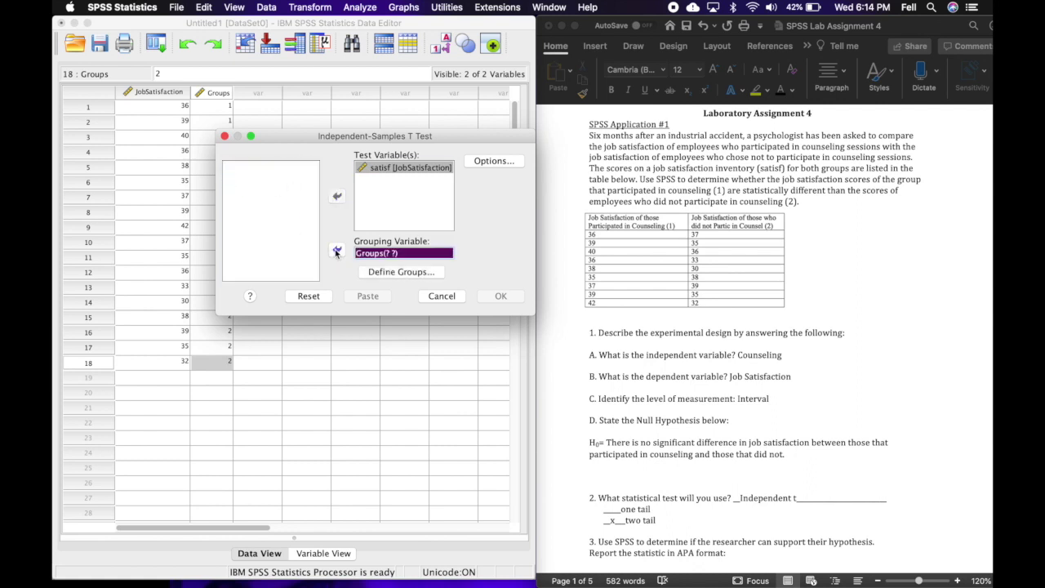
Step: Define the grouping codes as 1 and 2, leaving the t test Options unchanged
left_click(380, 276)
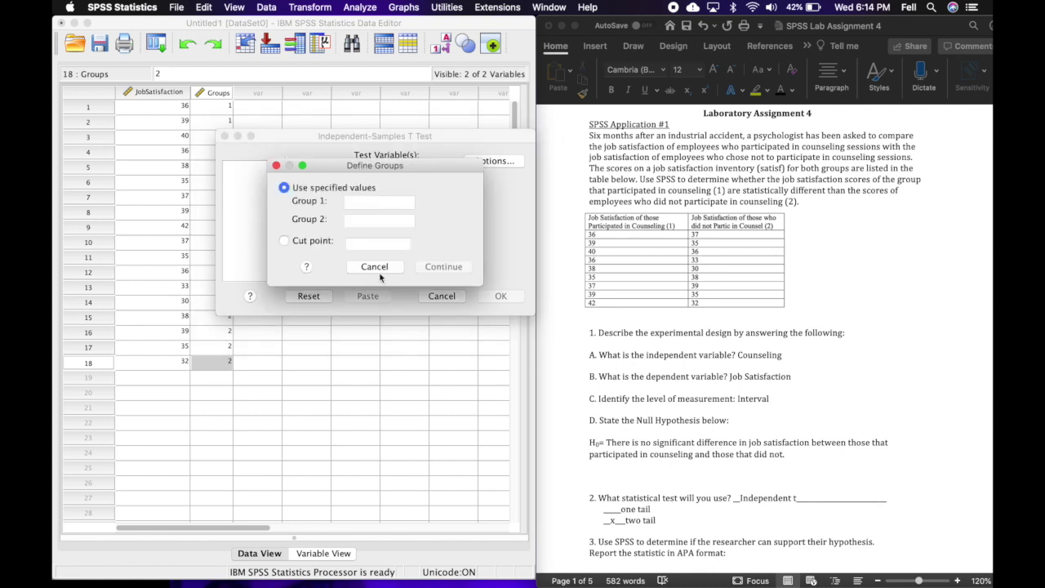
left_click(358, 202)
left_click(362, 219)
type("2")
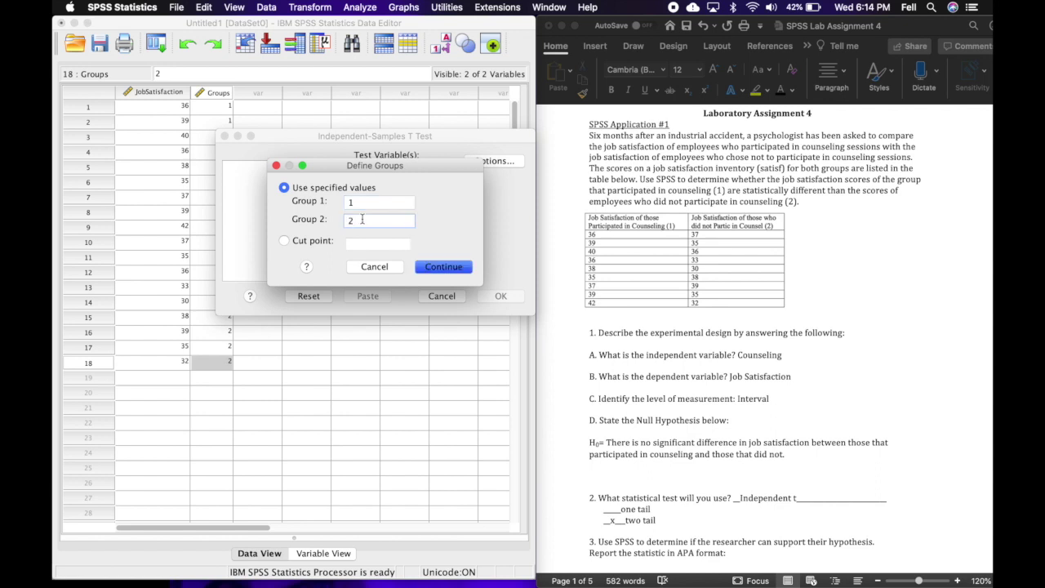
left_click(443, 267)
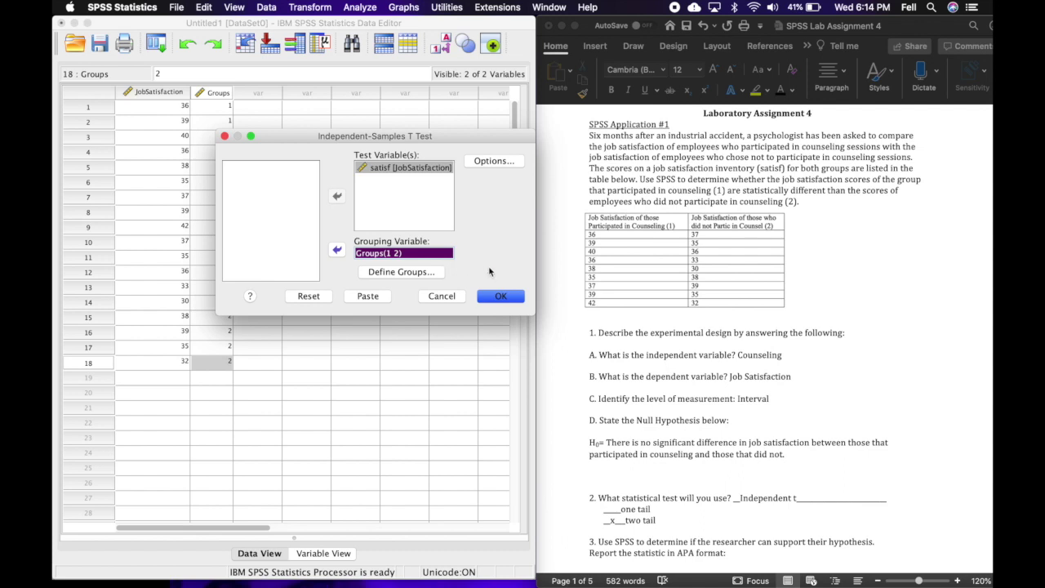
left_click(498, 164)
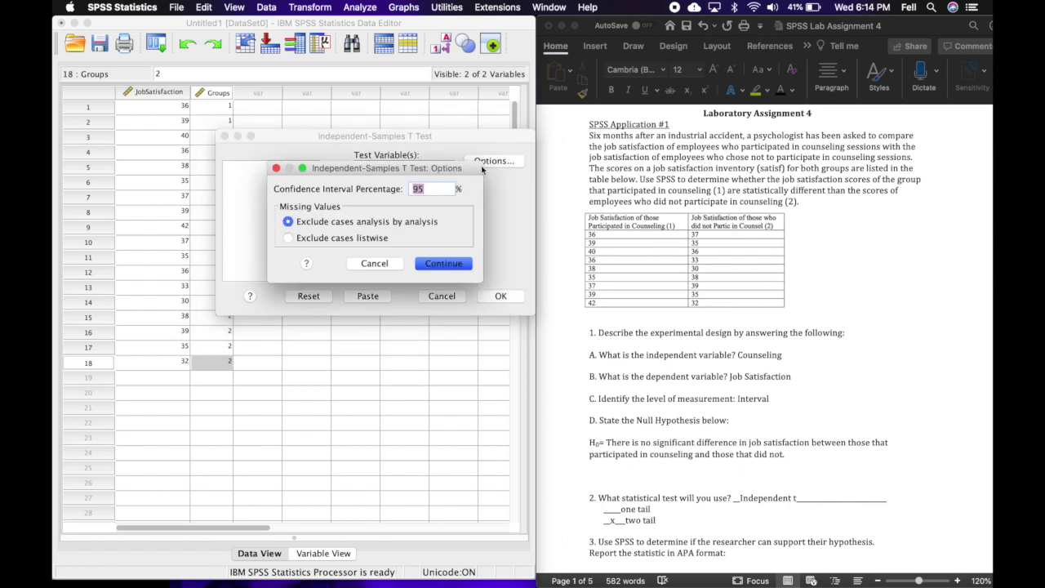
left_click(276, 169)
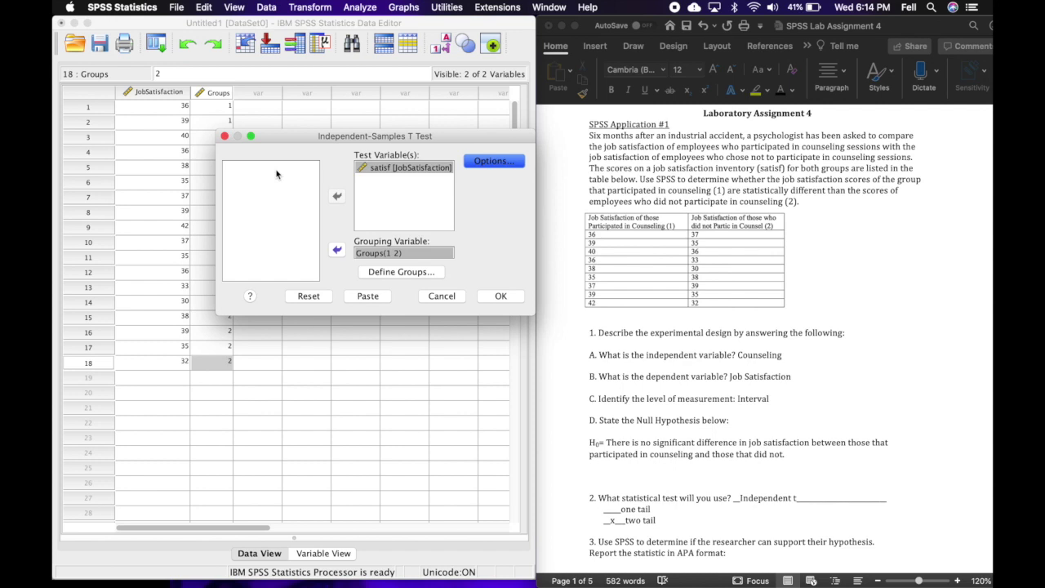
Step: Run the independent-samples t test, then enlarge and raise the Output Viewer so the tables show in full
left_click(501, 297)
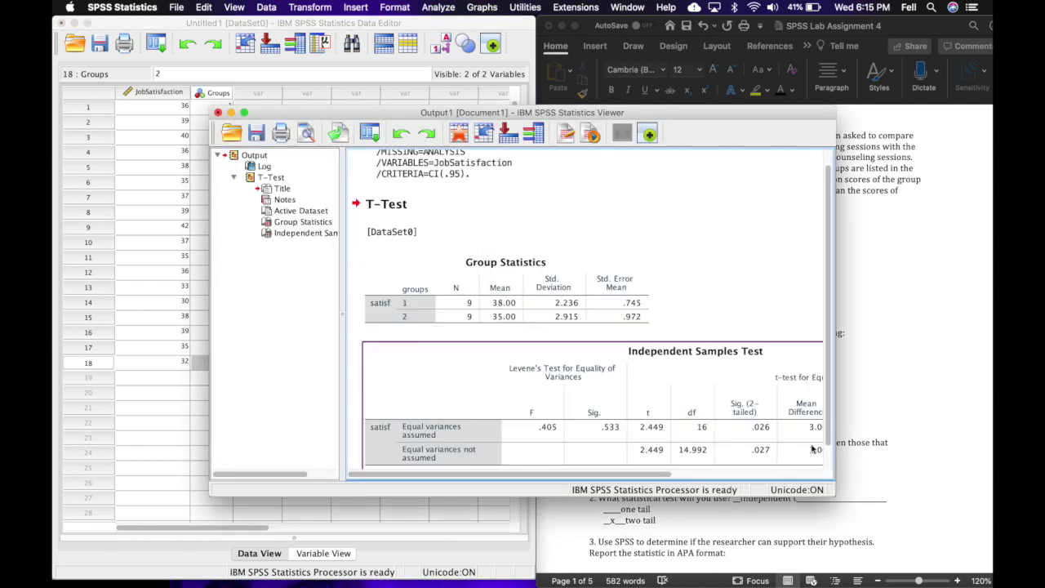
left_click_drag(833, 494, 978, 577)
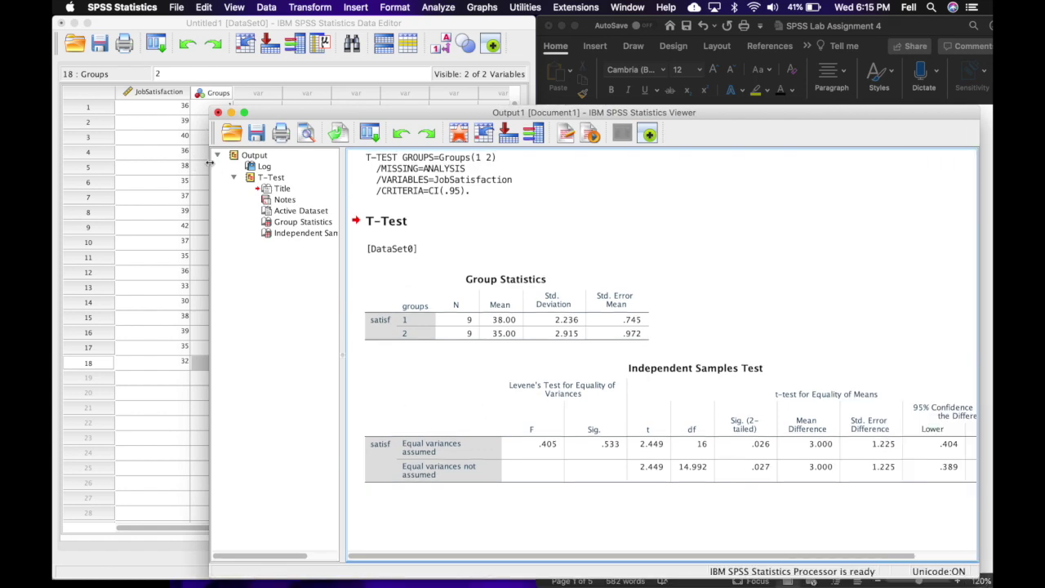
left_click_drag(211, 168, 90, 159)
left_click_drag(693, 120, 678, 32)
Step: Select the Independent Samples Test table, the Group Statistics table and the log text in the output
left_click(536, 352)
left_click(433, 233)
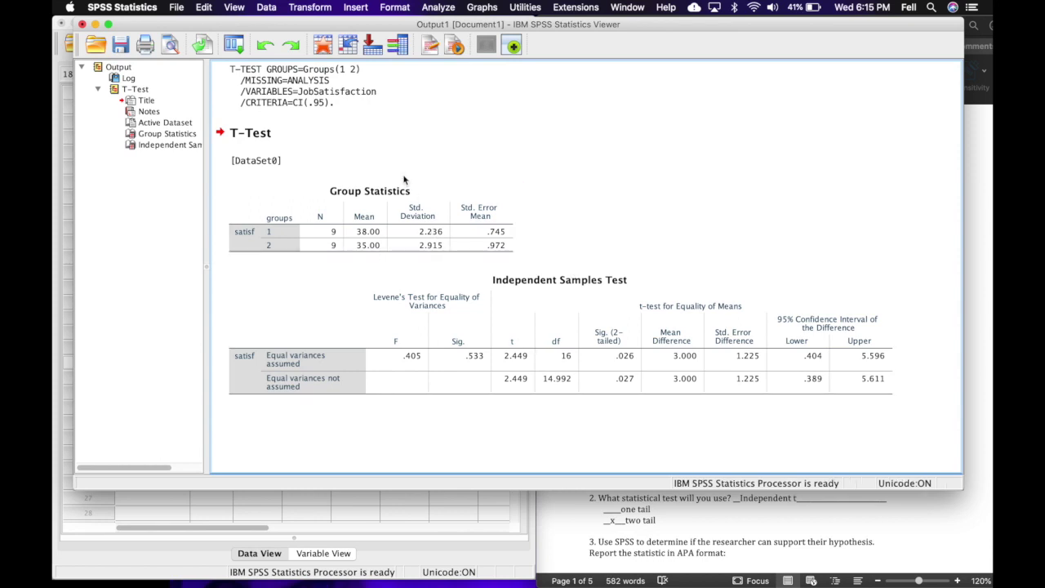
left_click(230, 70)
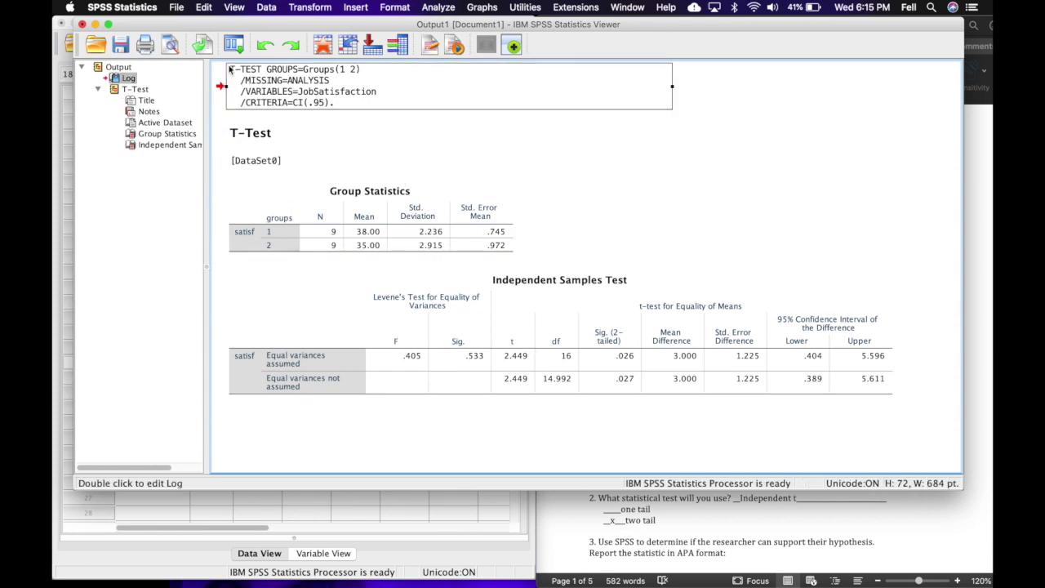
Step: Type 'LAB ASSIGNMENT 4' above the log commands and set it to 24-point
double_click(230, 70)
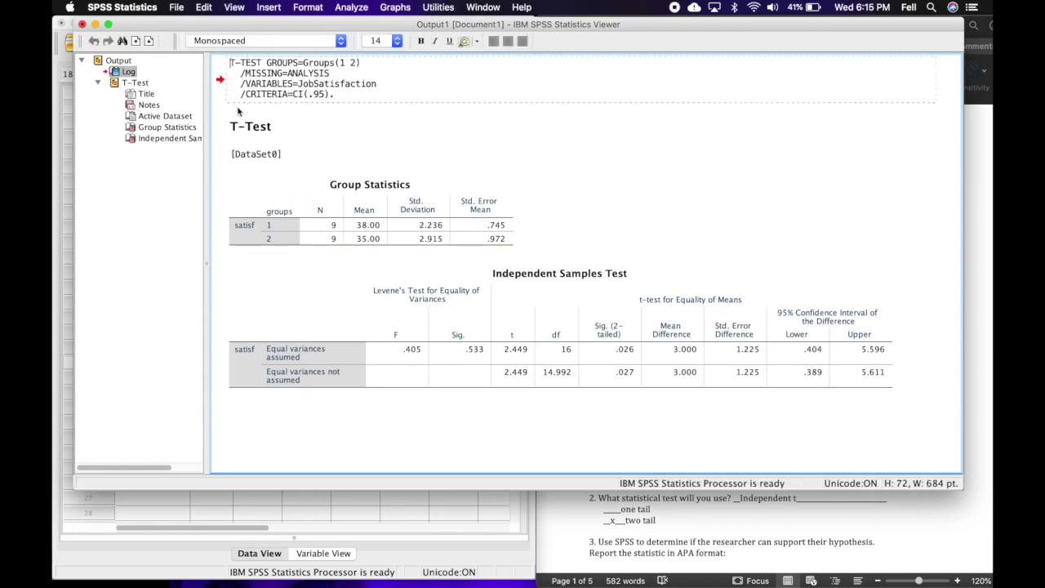
type("LAB ASSIGN")
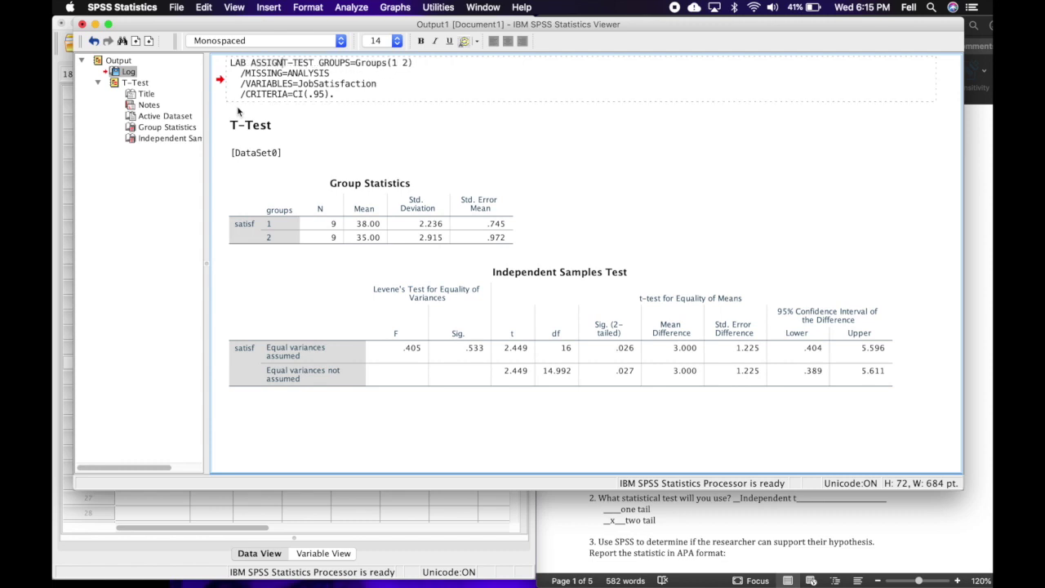
type("MENT 4")
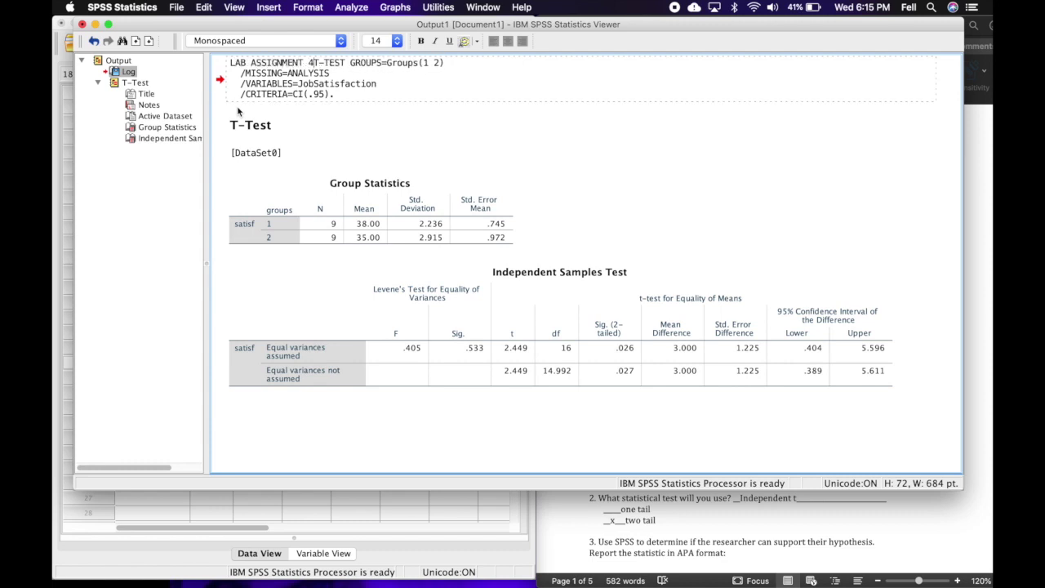
key("Return")
key("Return")
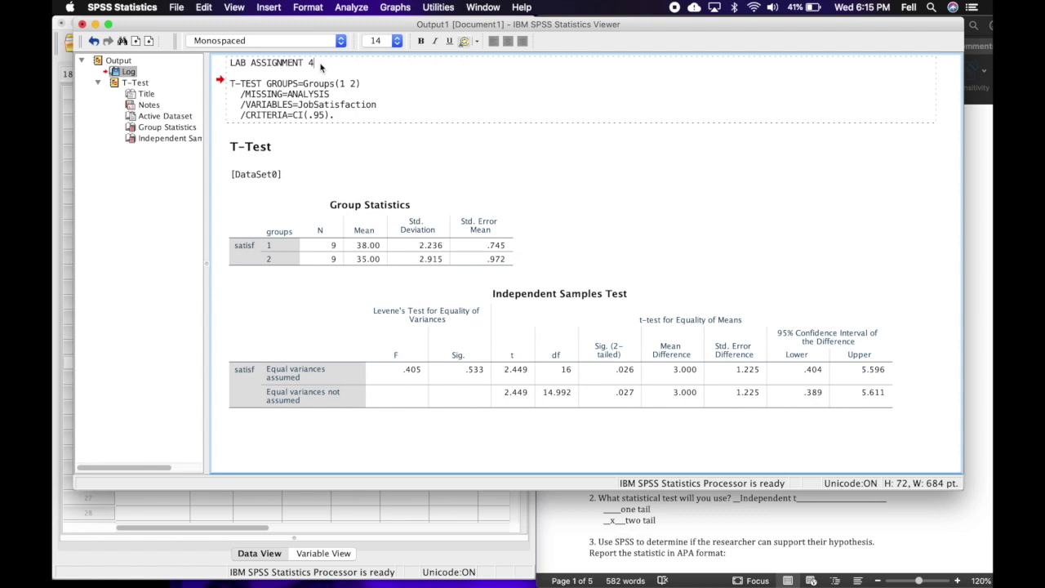
left_click_drag(321, 68, 227, 64)
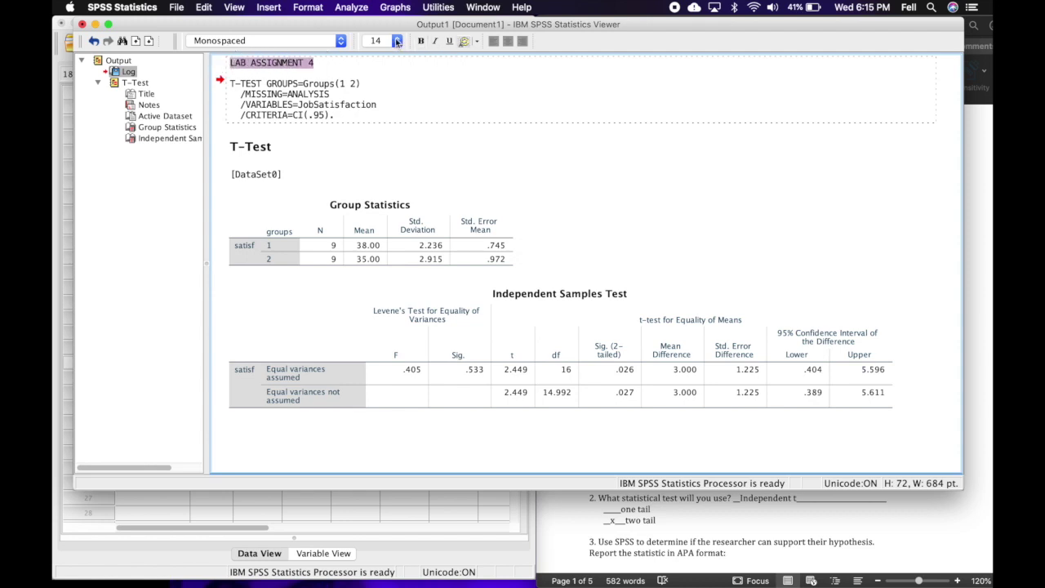
left_click(397, 41)
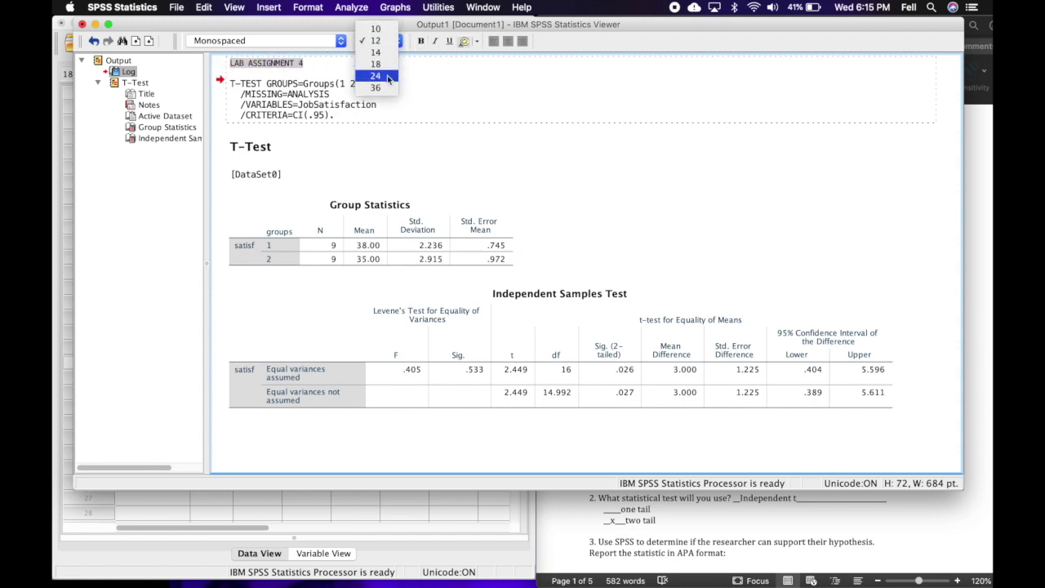
left_click(389, 77)
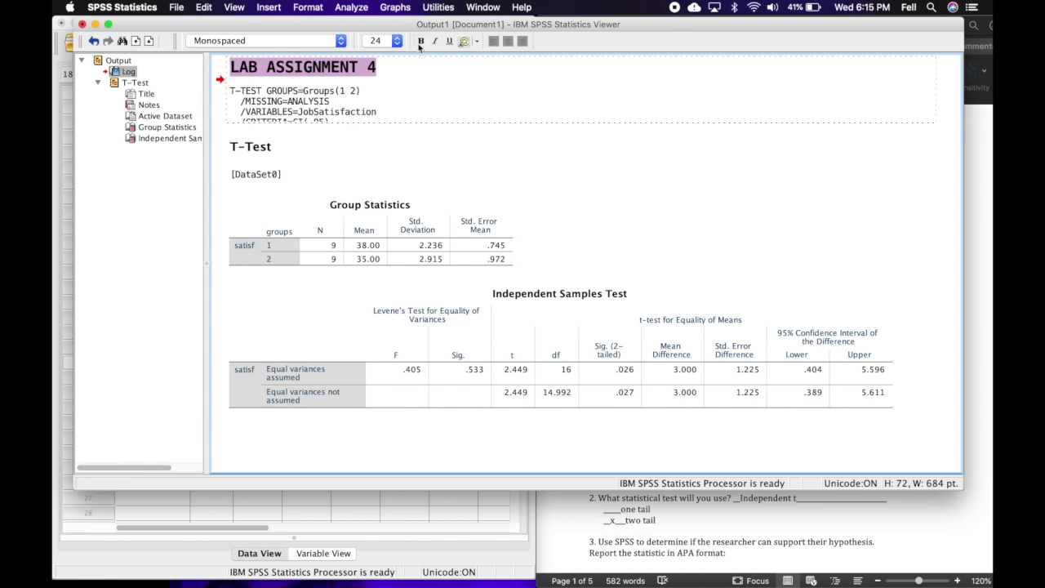
Step: Prefix the T-Test output title with 'SPSS APPLICATION 1:'
double_click(243, 148)
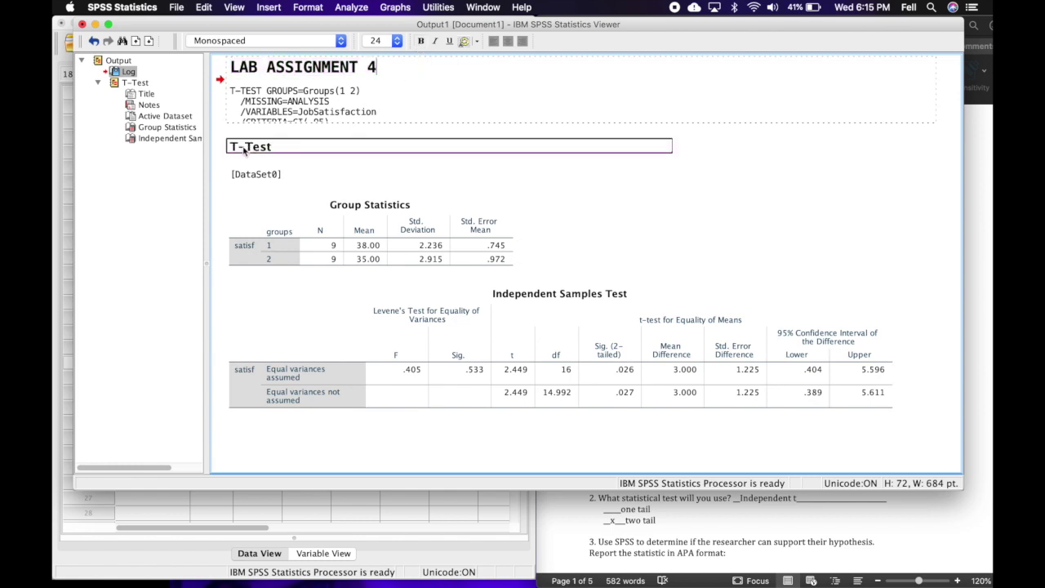
left_click(243, 149)
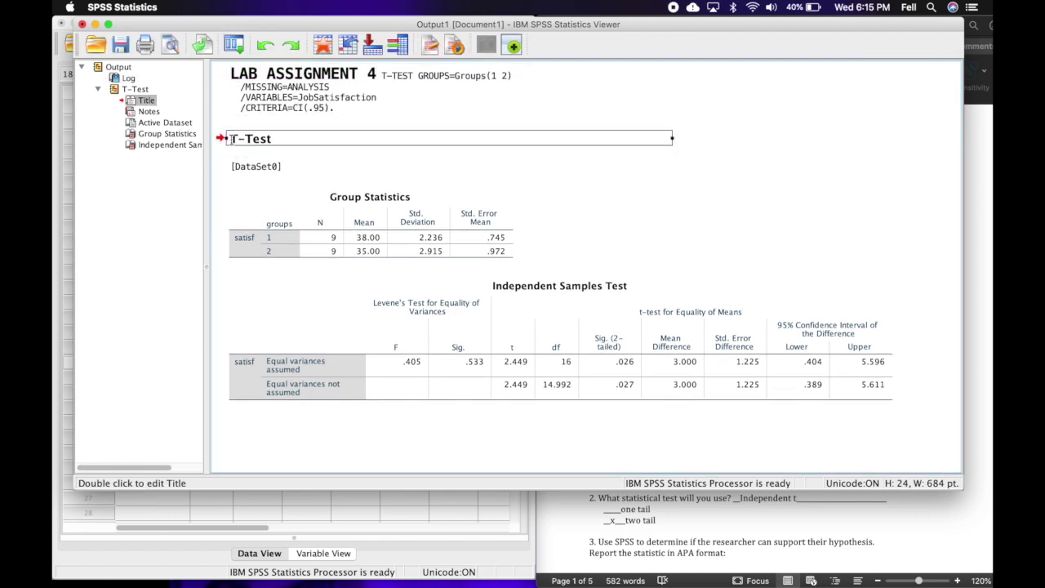
double_click(231, 139)
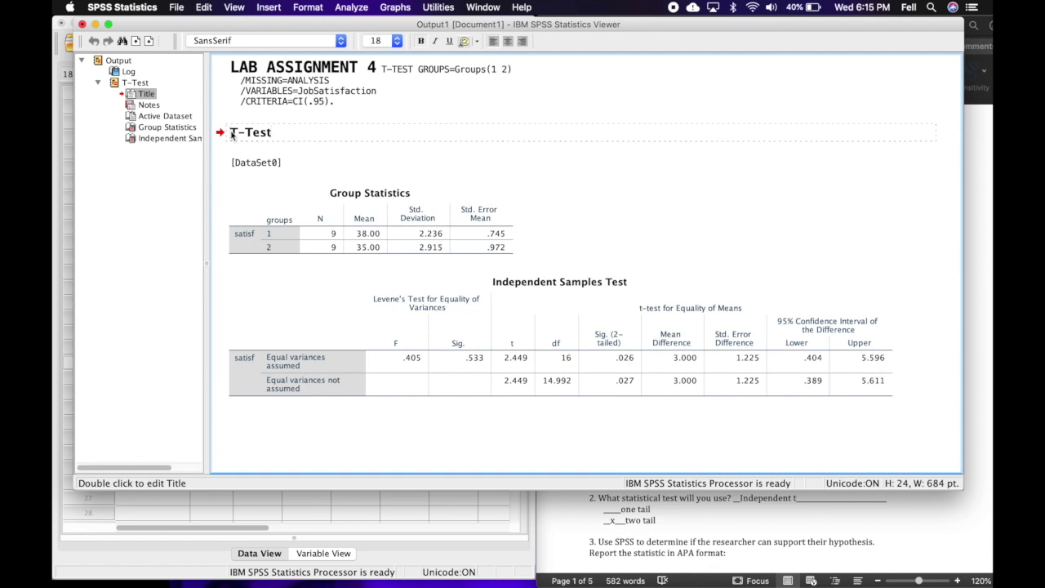
type("SPSS APP")
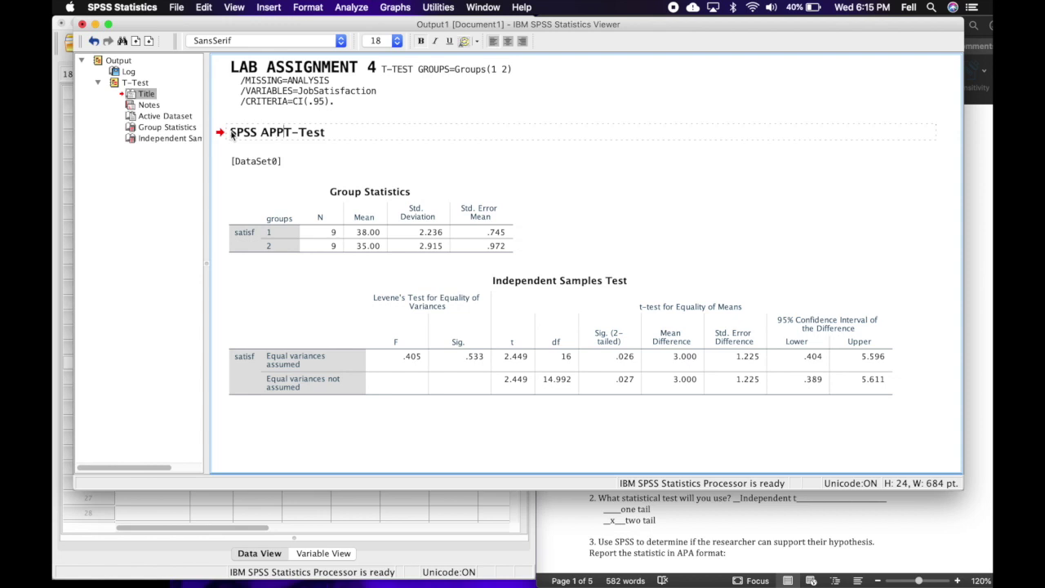
type("LICATION 1")
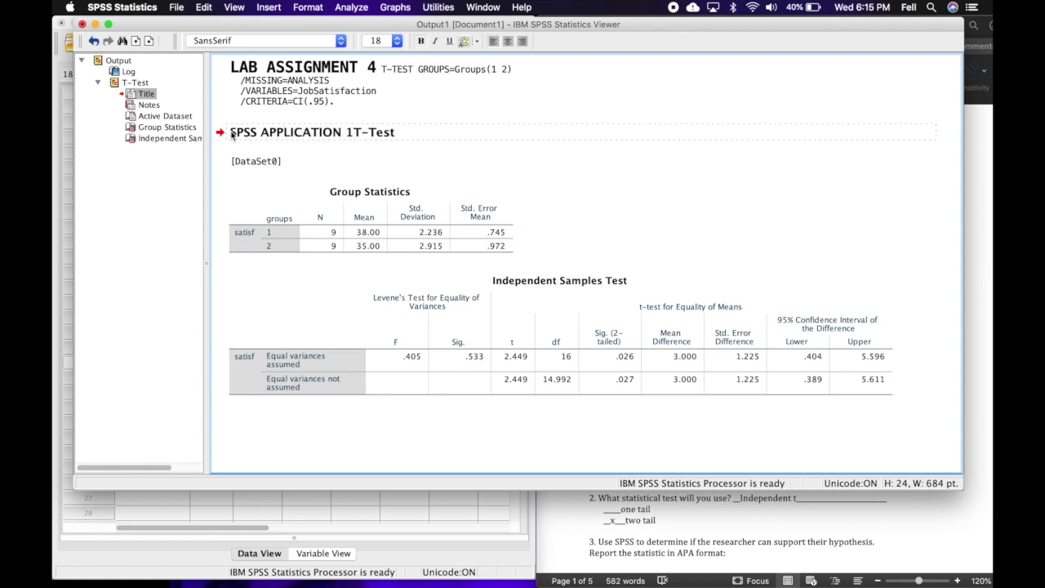
type(":")
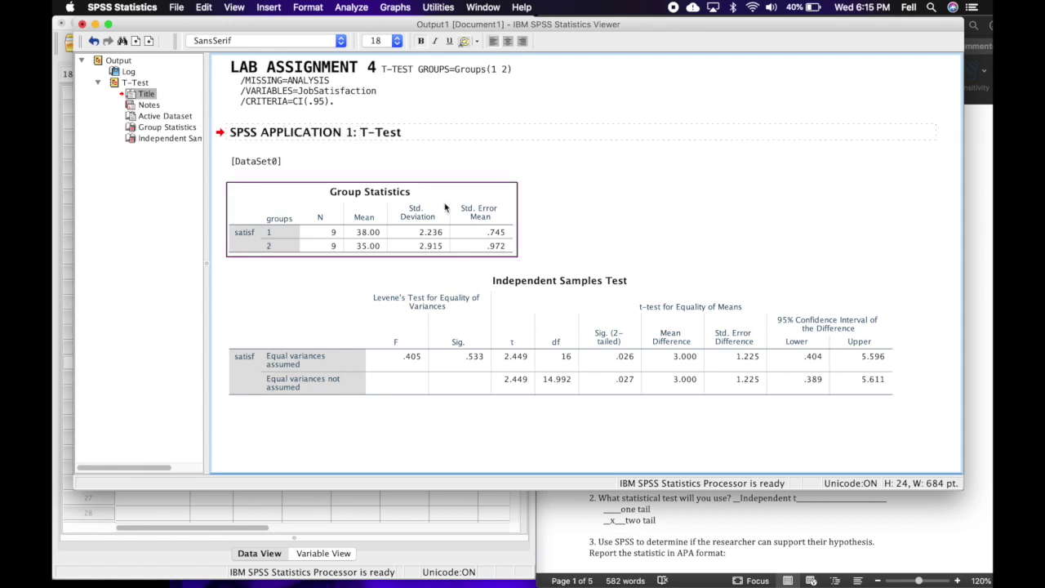
left_click(652, 188)
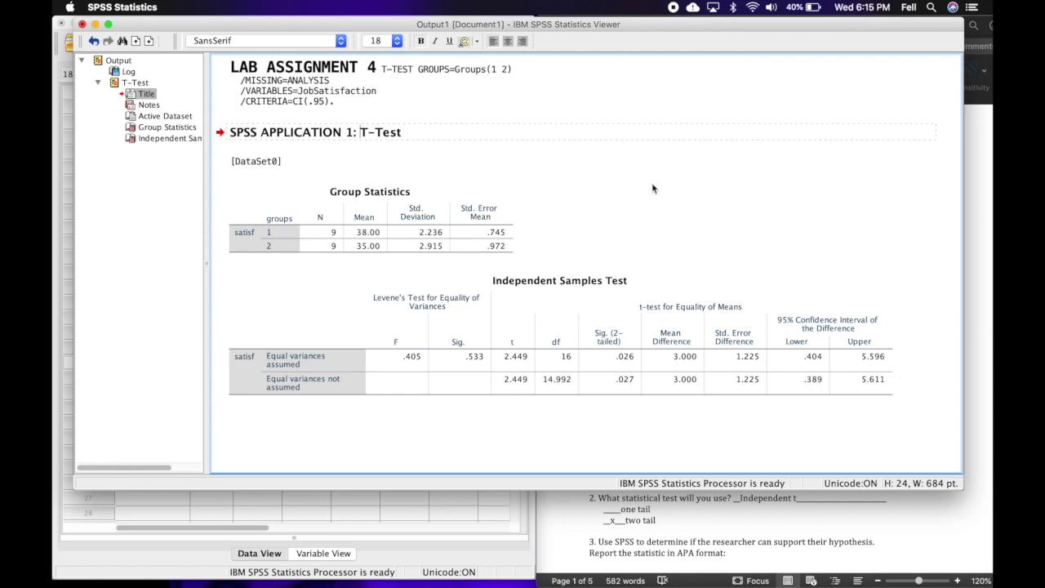
left_click(486, 325)
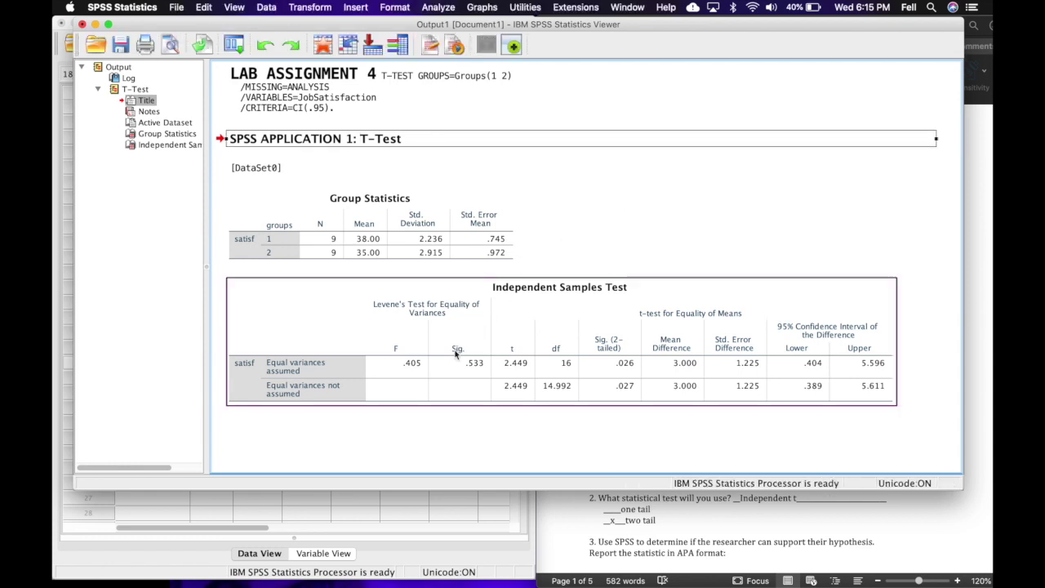
left_click(322, 204)
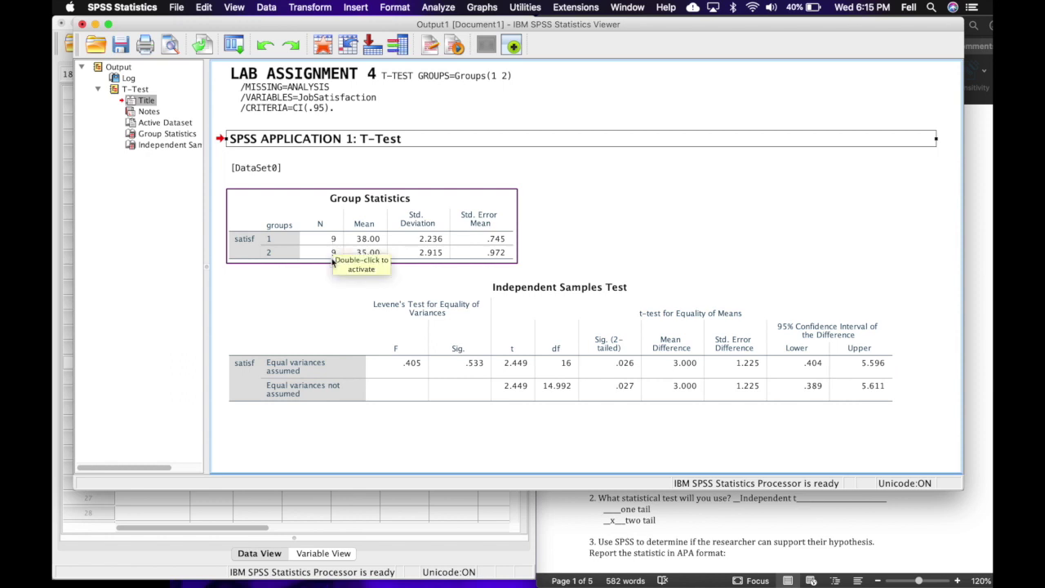
left_click(362, 304)
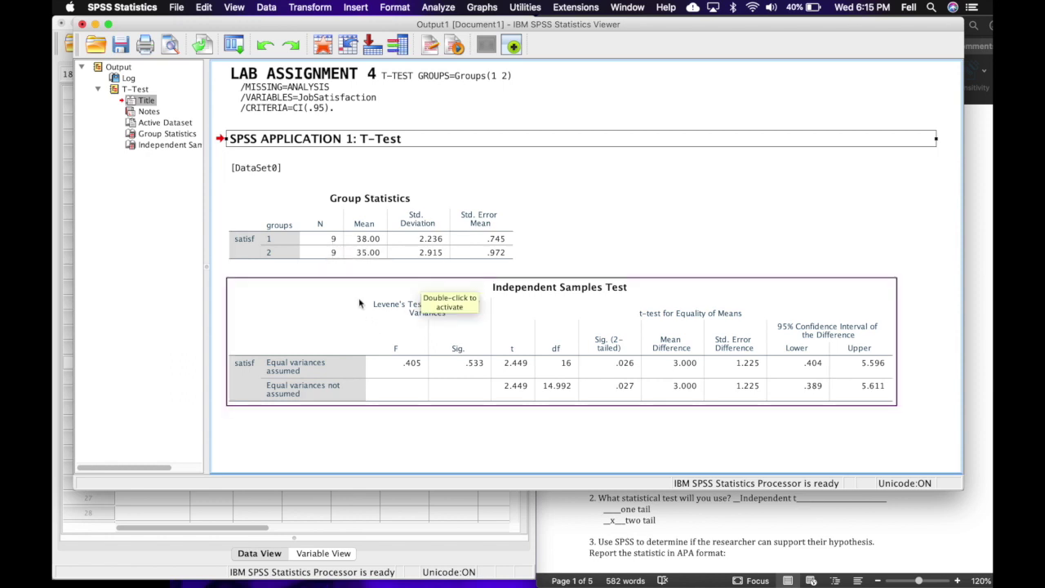
left_click(377, 246)
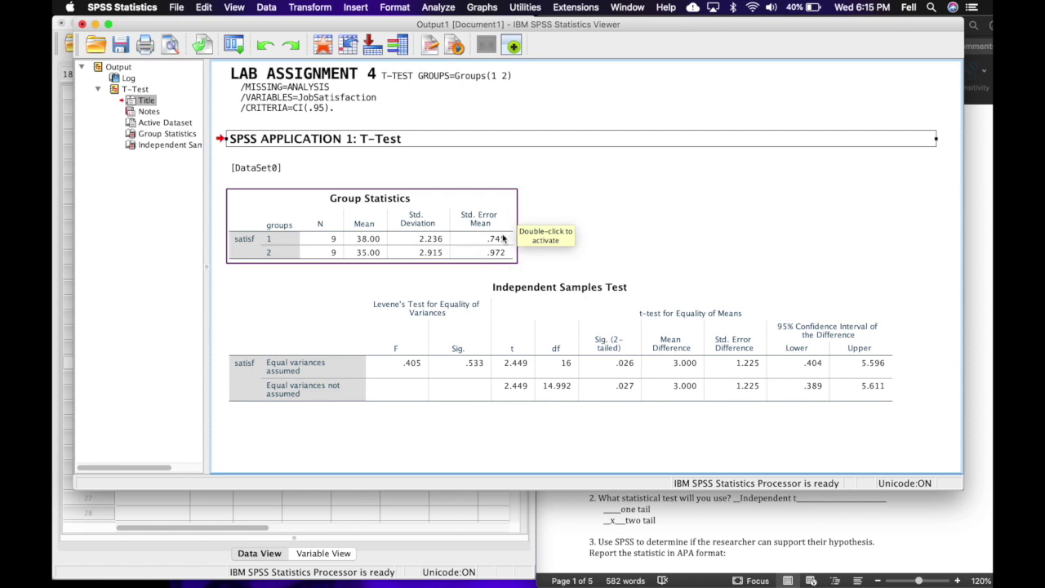
left_click(458, 292)
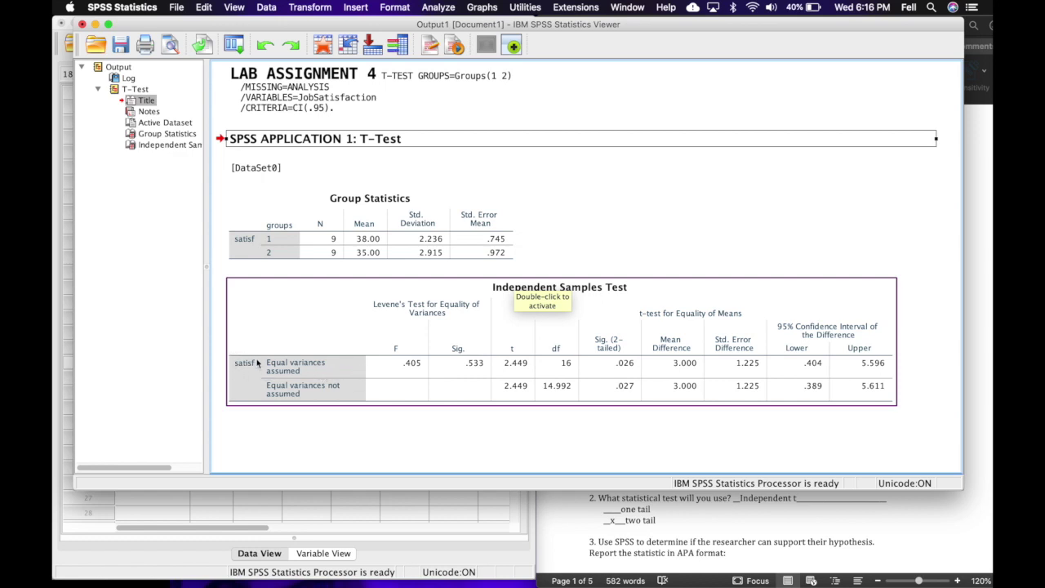
left_click(226, 364)
left_click(238, 379)
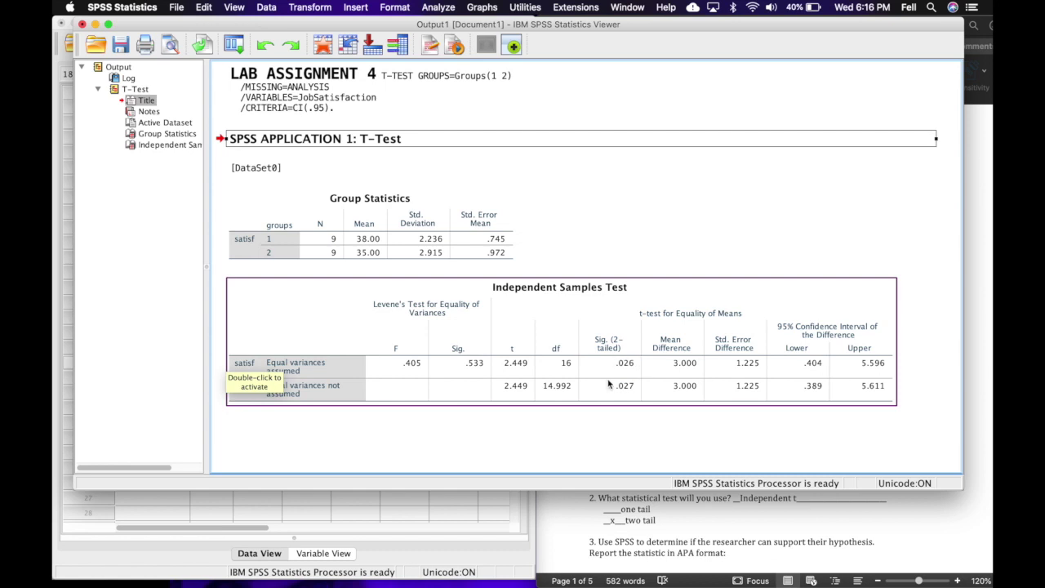
left_click(702, 513)
Step: Begin the question 3 answer with a lowercase 't(' by undoing AutoCorrect's capital T
scroll(642, 474, "down", 3)
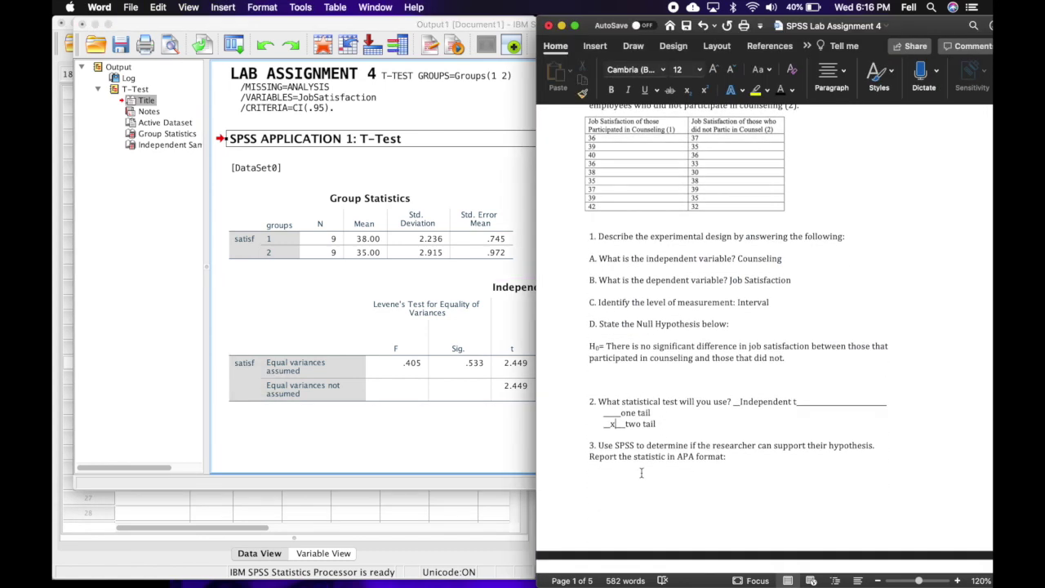
scroll(641, 474, "down", 4)
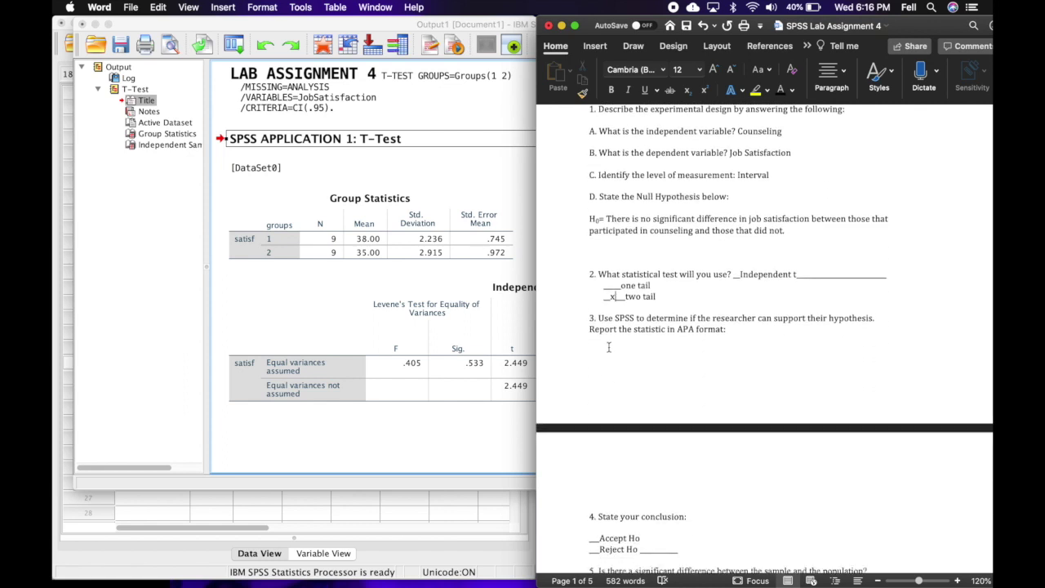
left_click(609, 347)
type("t(")
left_click(597, 351)
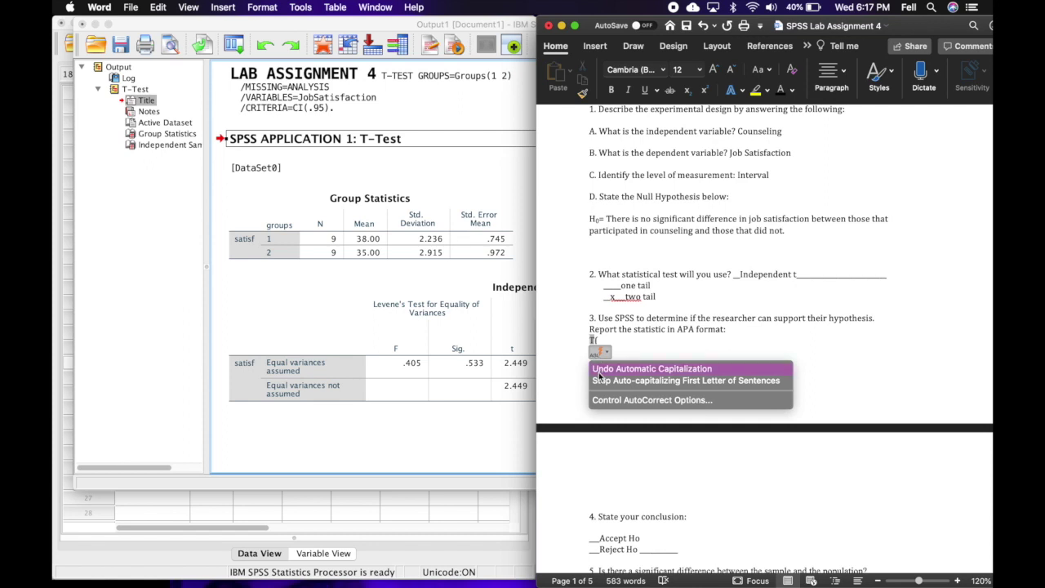
left_click(601, 370)
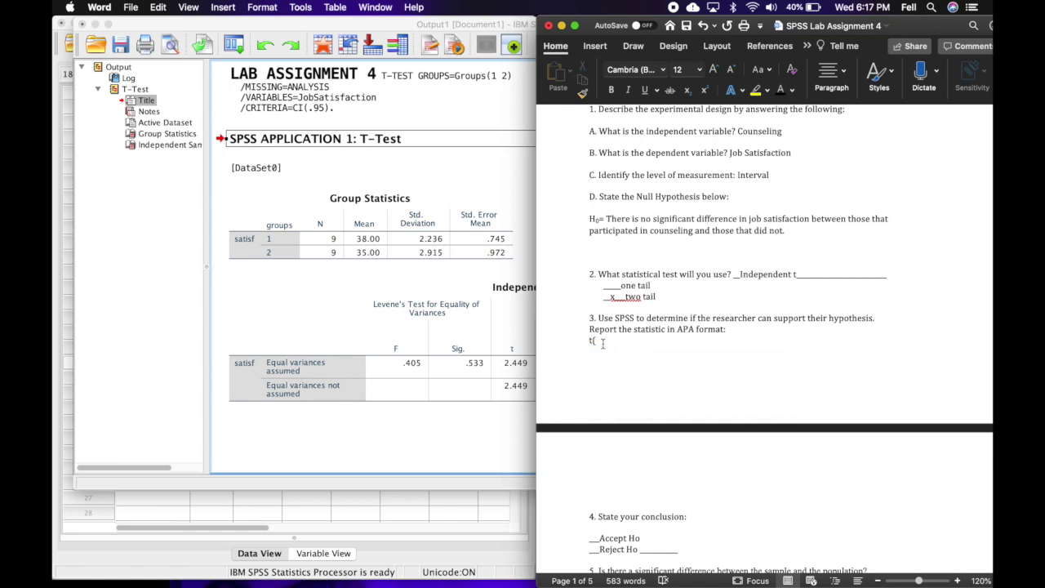
Step: Read the degrees of freedom from the SPSS Independent Samples Test and enter 16
double_click(356, 24)
left_click_drag(356, 25, 266, 24)
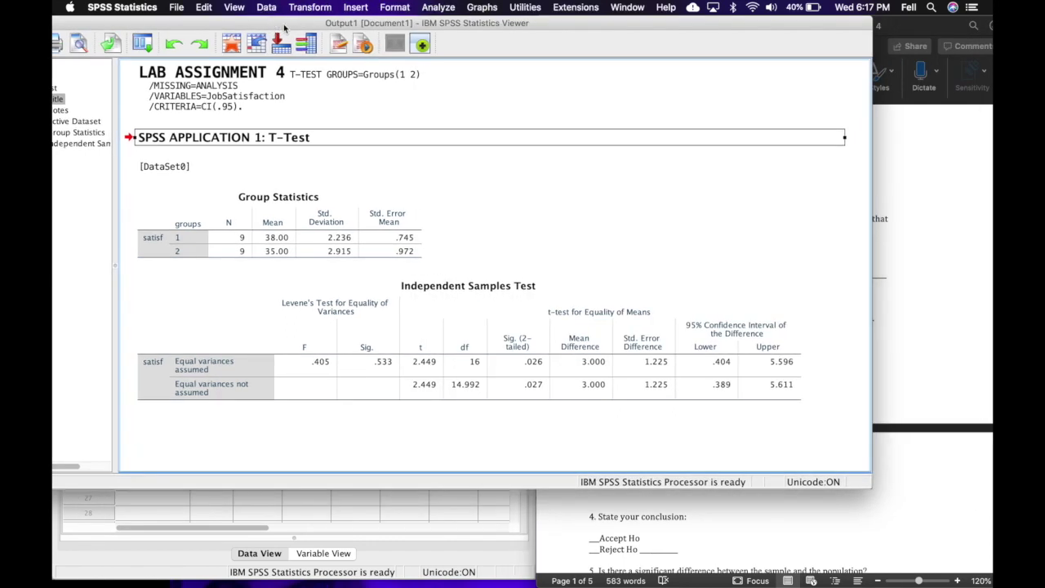
left_click(487, 369)
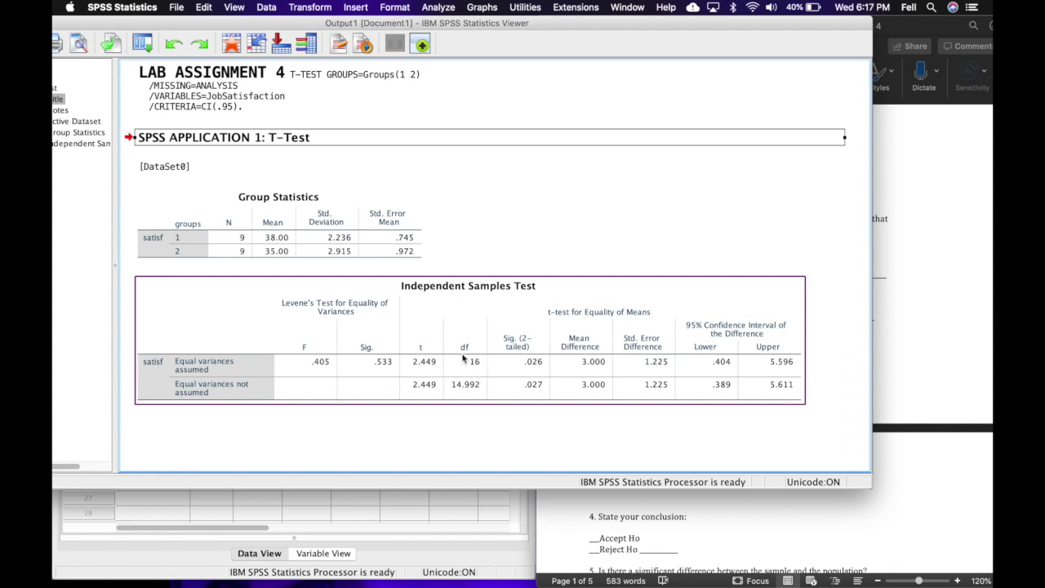
left_click(934, 285)
type("16)=")
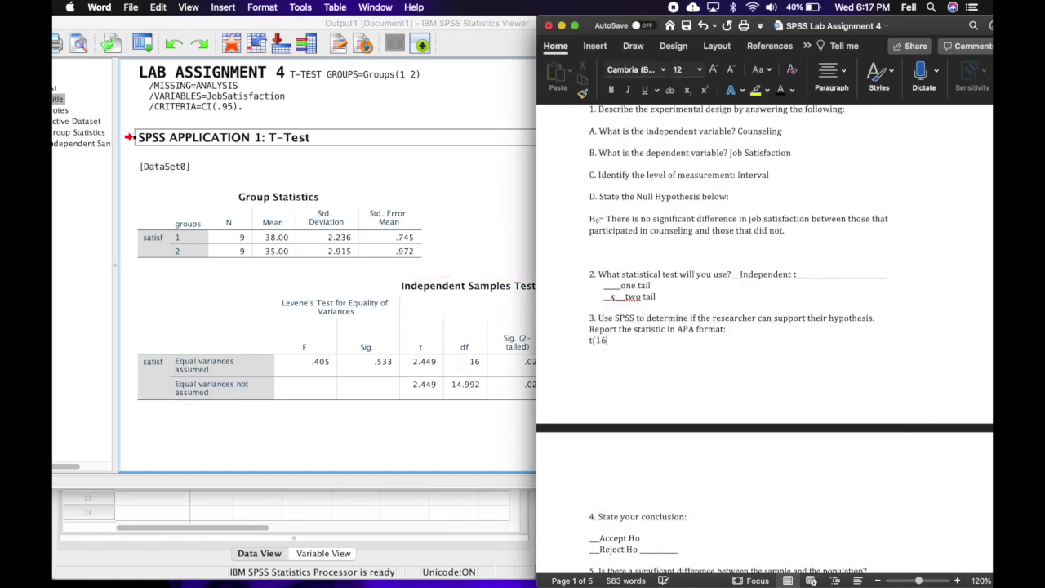
Step: Complete the answer with t value 2.45 and p=.03 from the SPSS table
left_click(370, 430)
left_click(517, 366)
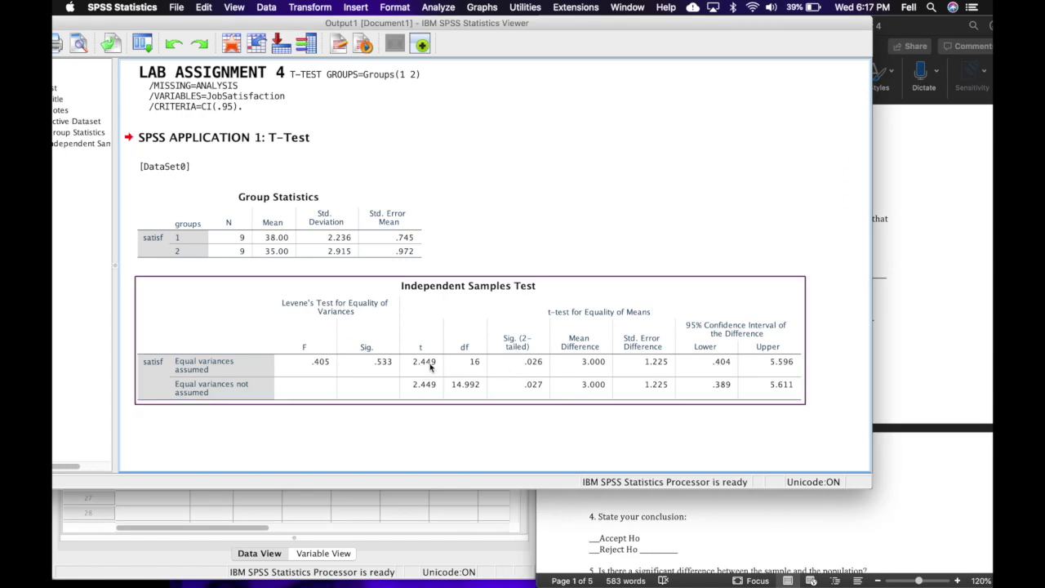
left_click(909, 331)
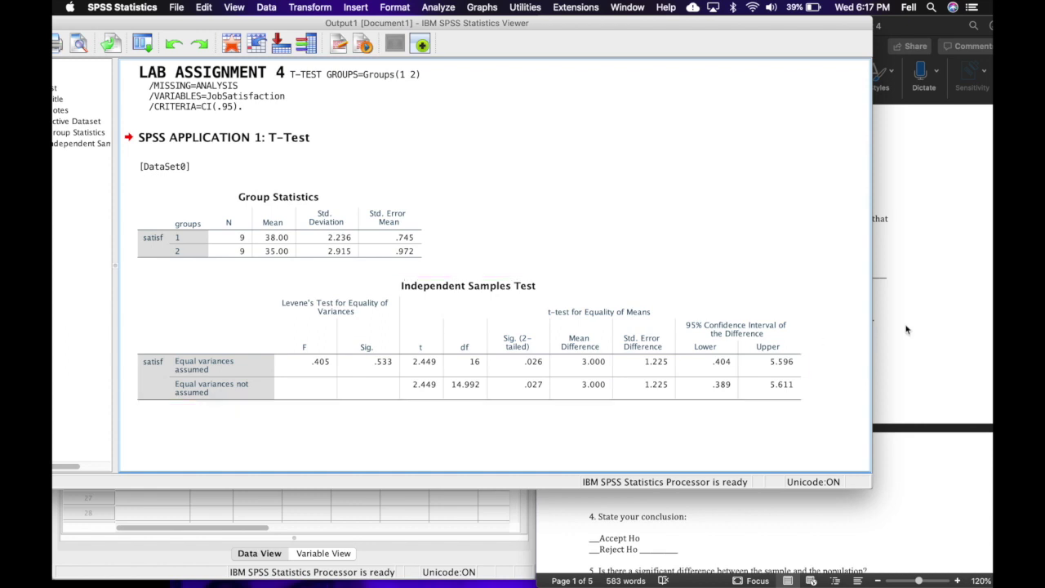
type("2.")
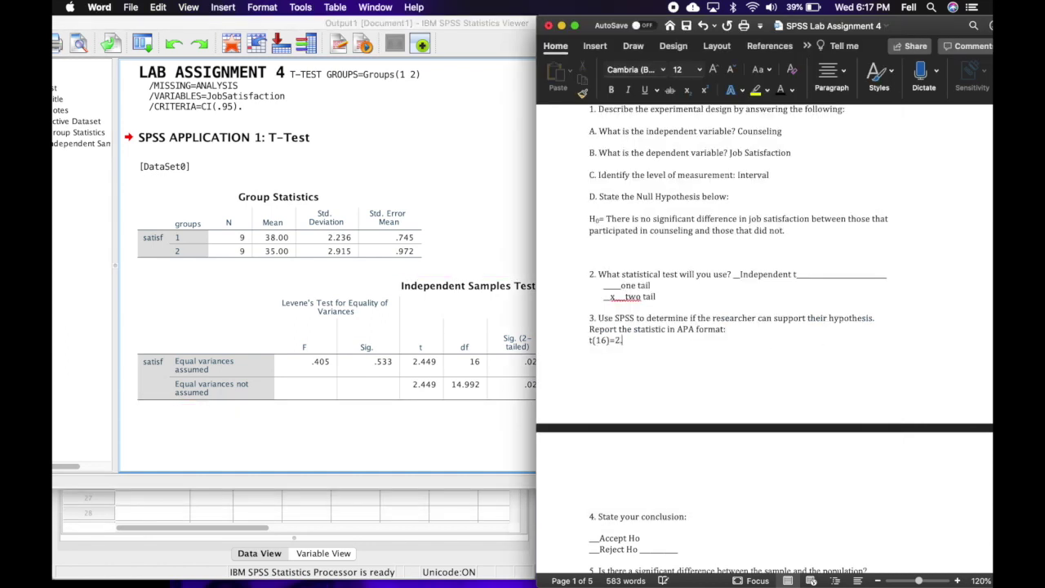
type("45, p=")
left_click(480, 436)
left_click(533, 369)
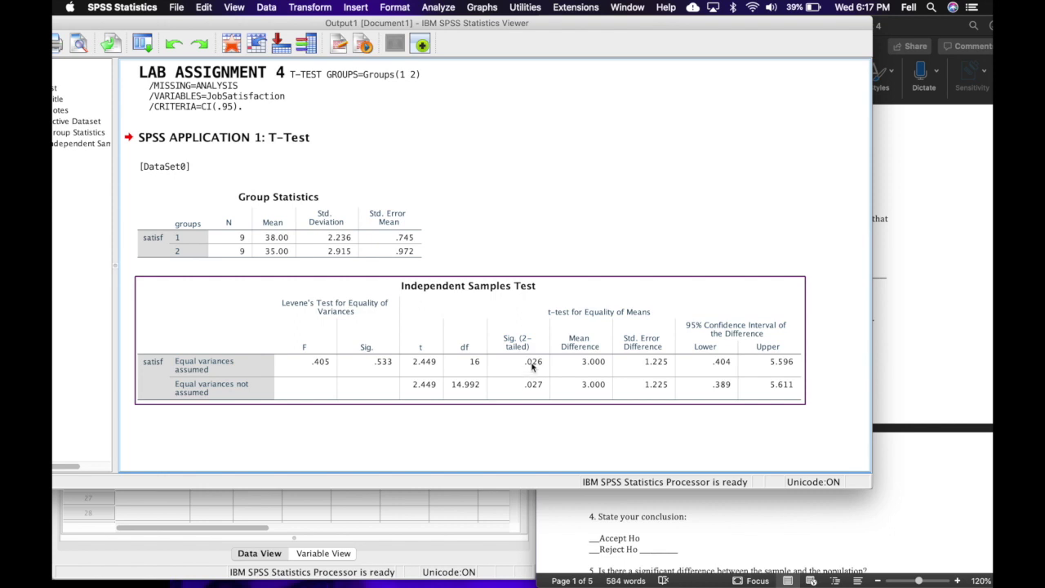
left_click(849, 343)
left_click(885, 335)
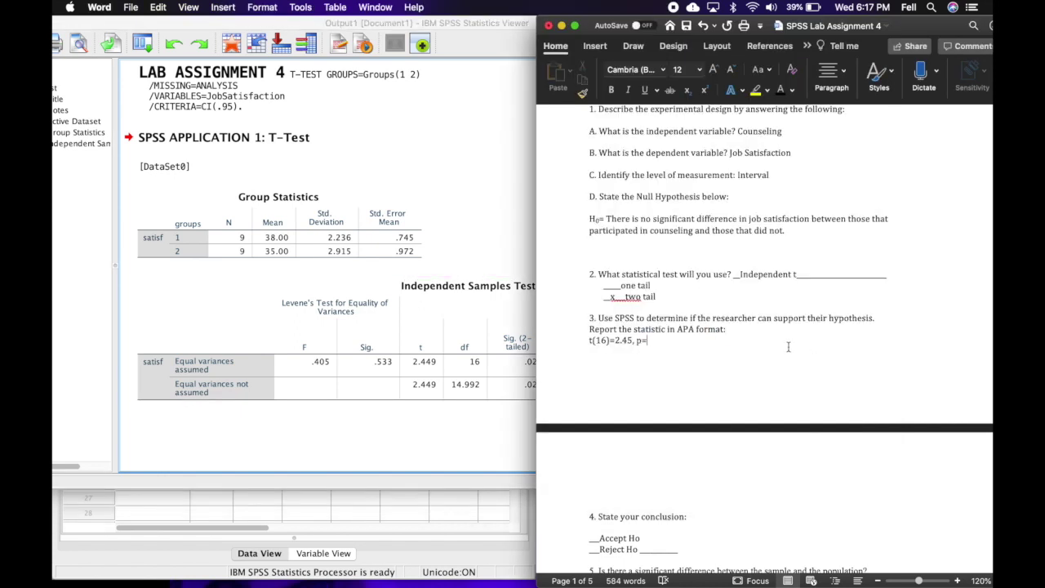
type(".03")
Step: Italicize the t and the p in t(16)=2.45, p=.03
mouse_move(588, 340)
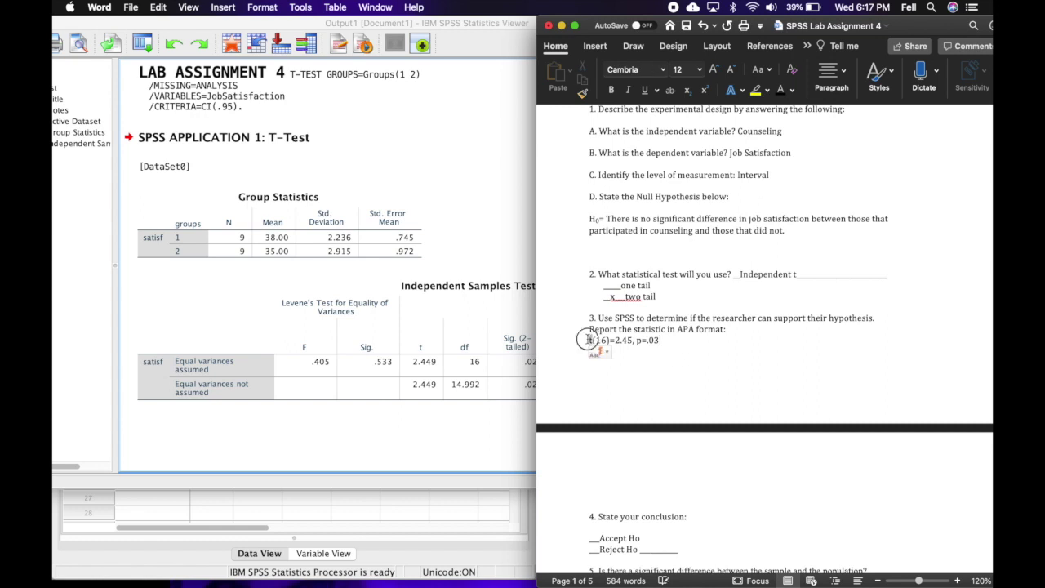
left_click_drag(588, 340, 592, 340)
left_click(628, 92)
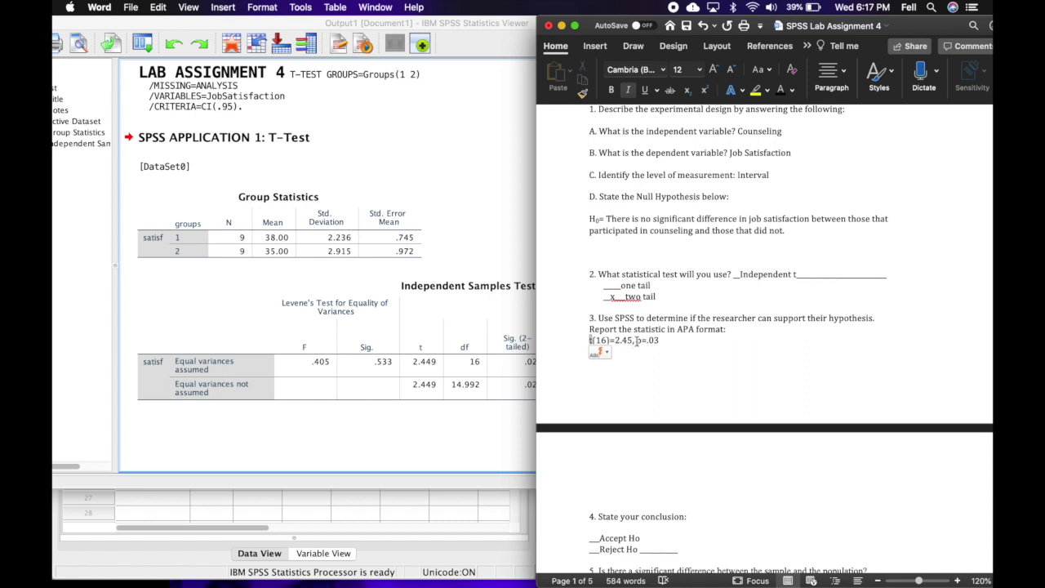
left_click_drag(636, 339, 642, 340)
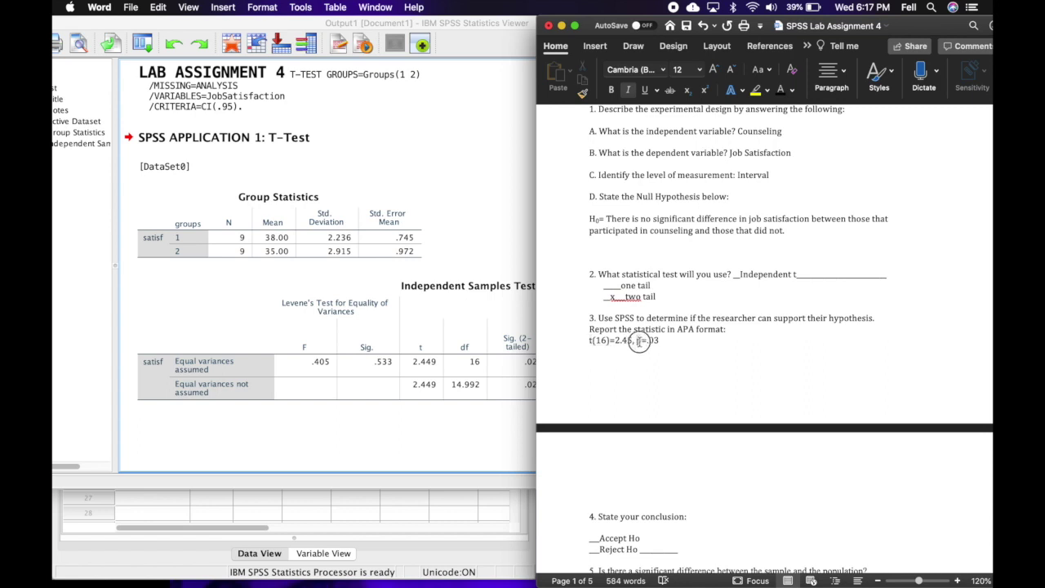
left_click(627, 90)
left_click_drag(589, 339, 595, 340)
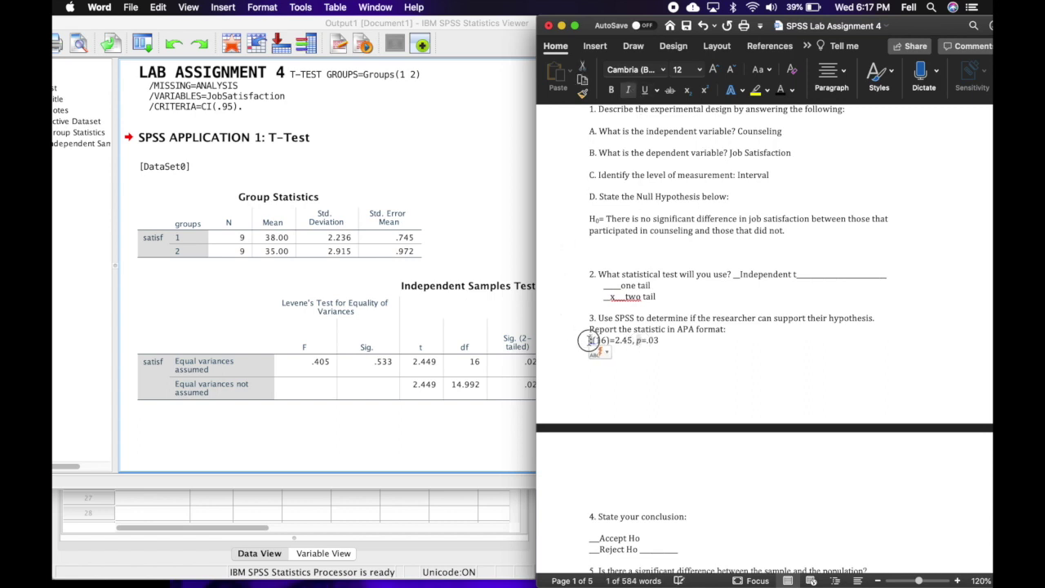
left_click(627, 92)
left_click(768, 332)
Step: Mark Reject Ho after checking SPSS significance, writing p<.05 on its blank
scroll(768, 332, "down", 5)
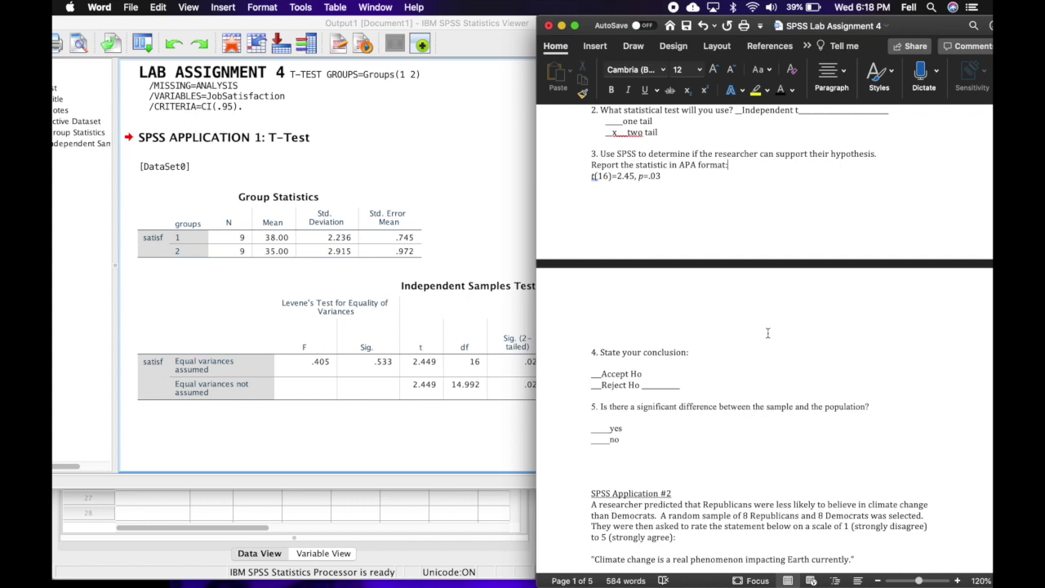
left_click(597, 385)
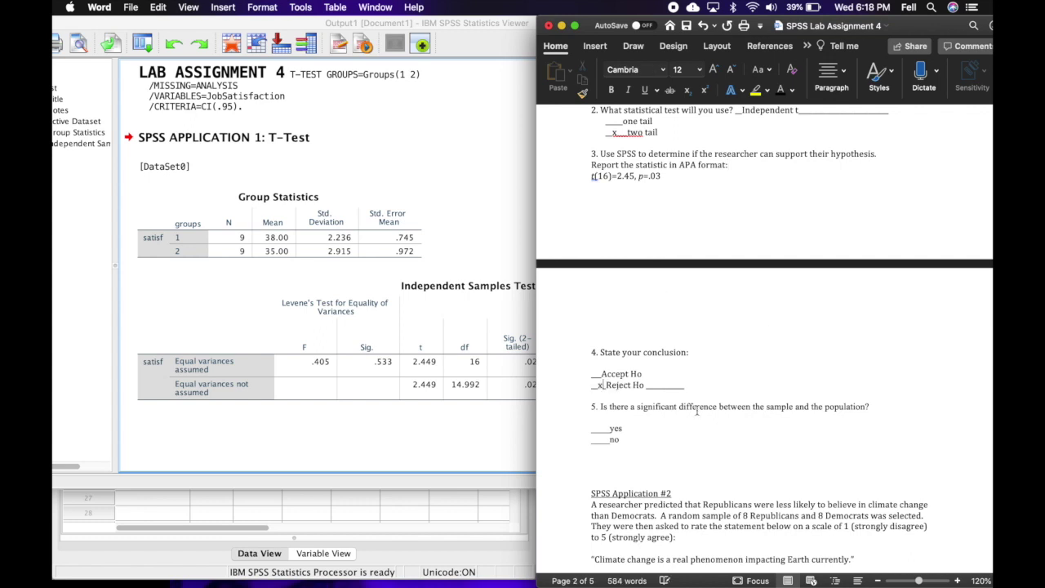
left_click(424, 385)
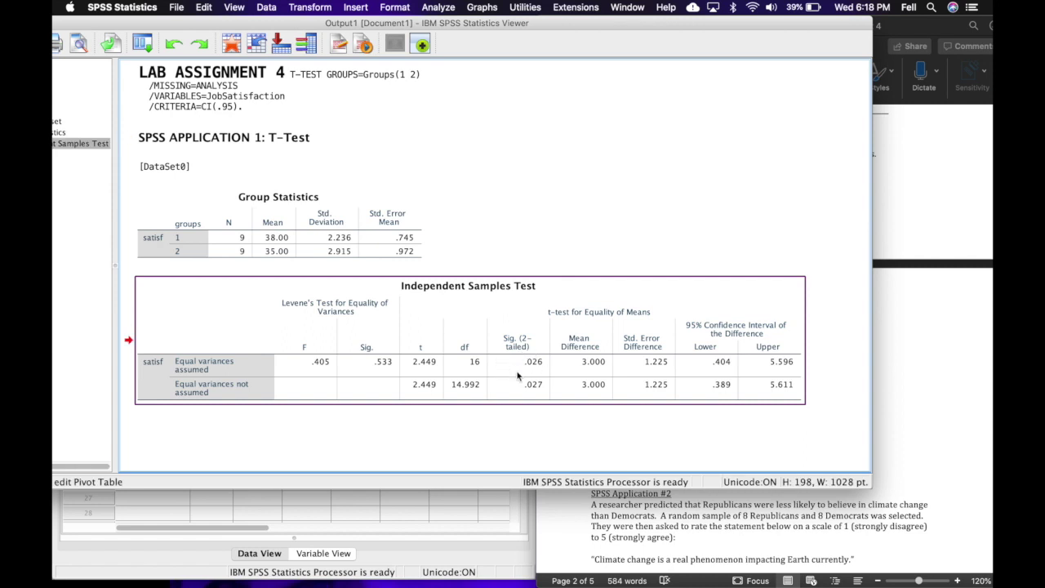
left_click(919, 334)
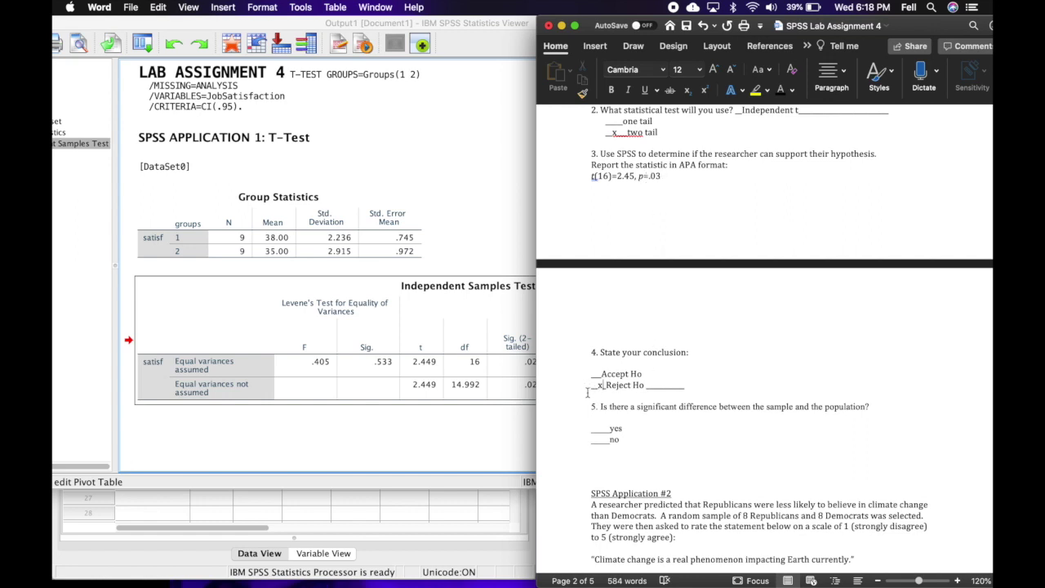
left_click(650, 386)
type("p<")
type(".05")
Step: Put an x before yes to answer that there is a significant difference
scroll(747, 362, "down", 3)
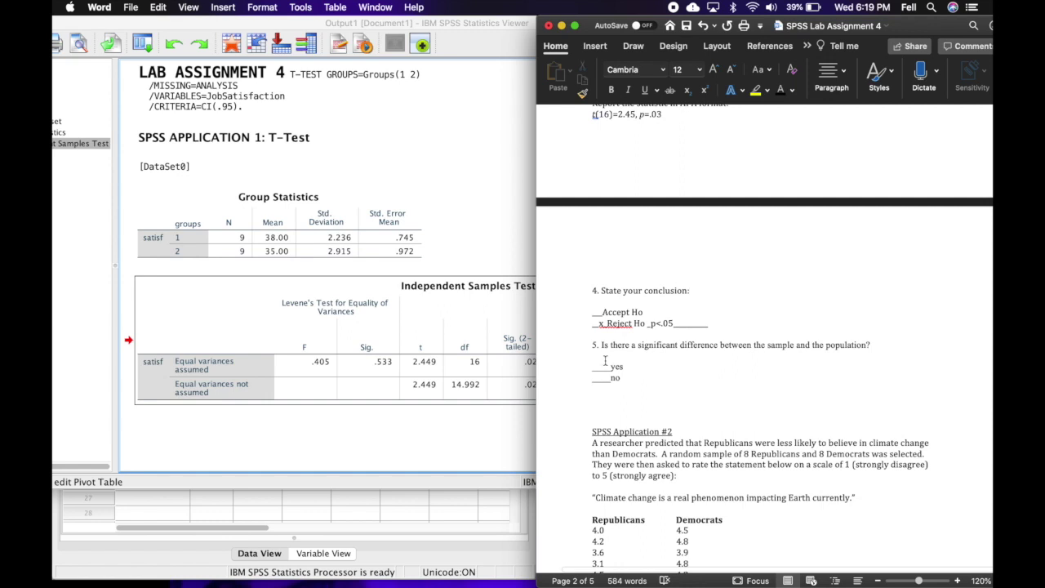
left_click(599, 368)
type("x")
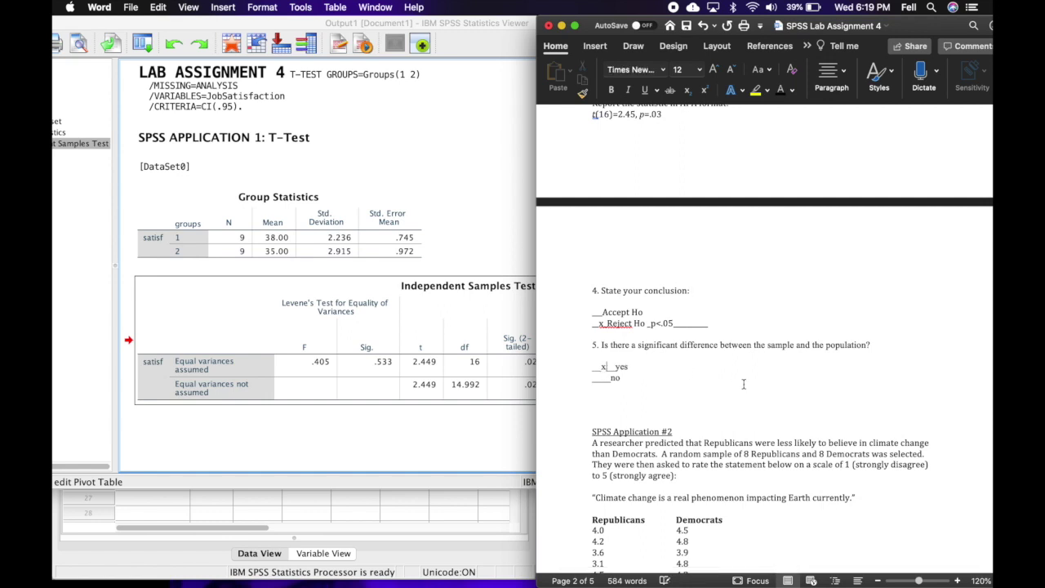
scroll(560, 221, "down", 7)
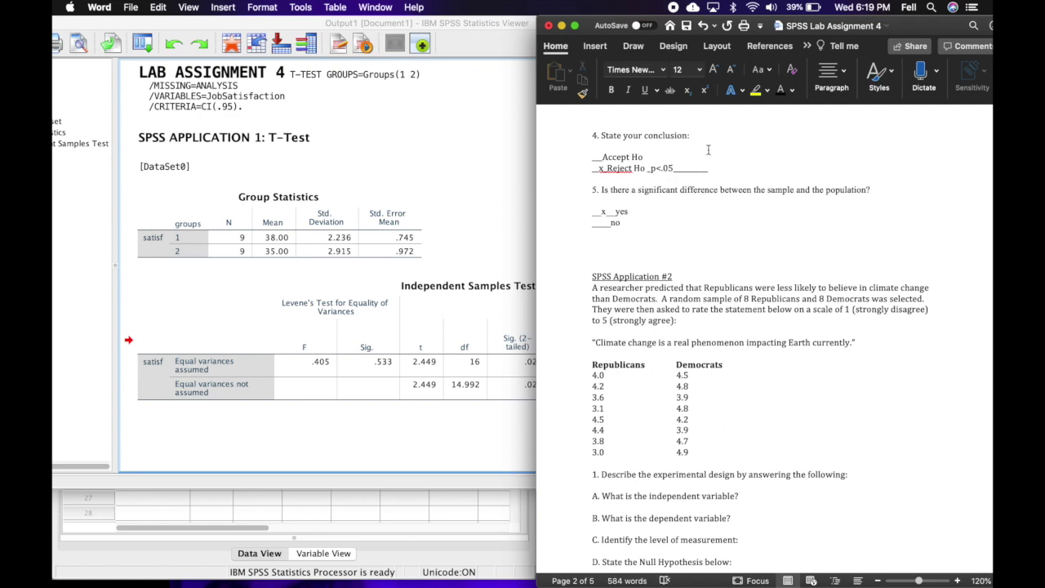
scroll(804, 261, "down", 5)
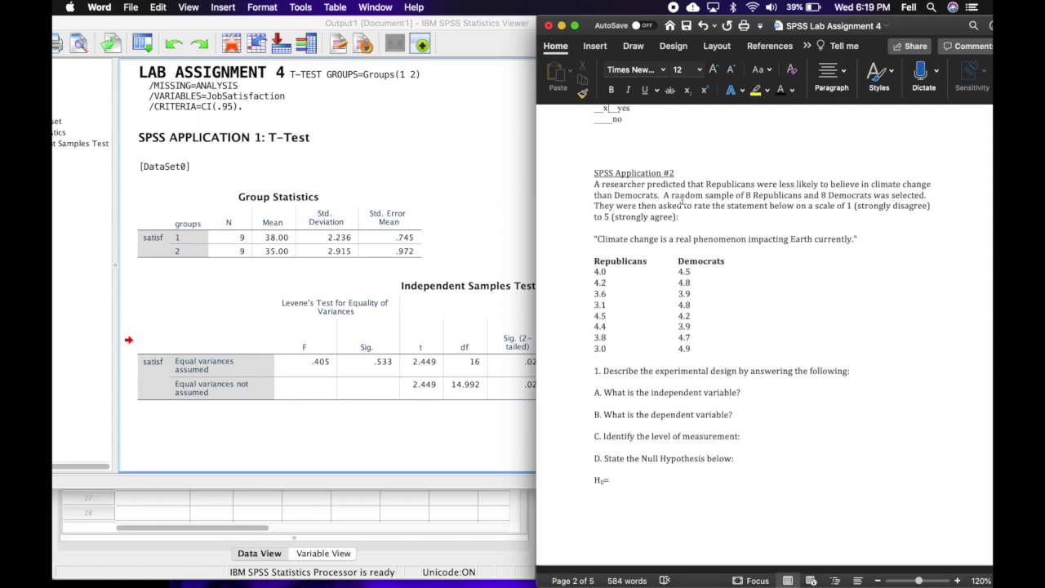
scroll(682, 203, "down", 2)
scroll(682, 202, "down", 1)
scroll(682, 201, "up", 5)
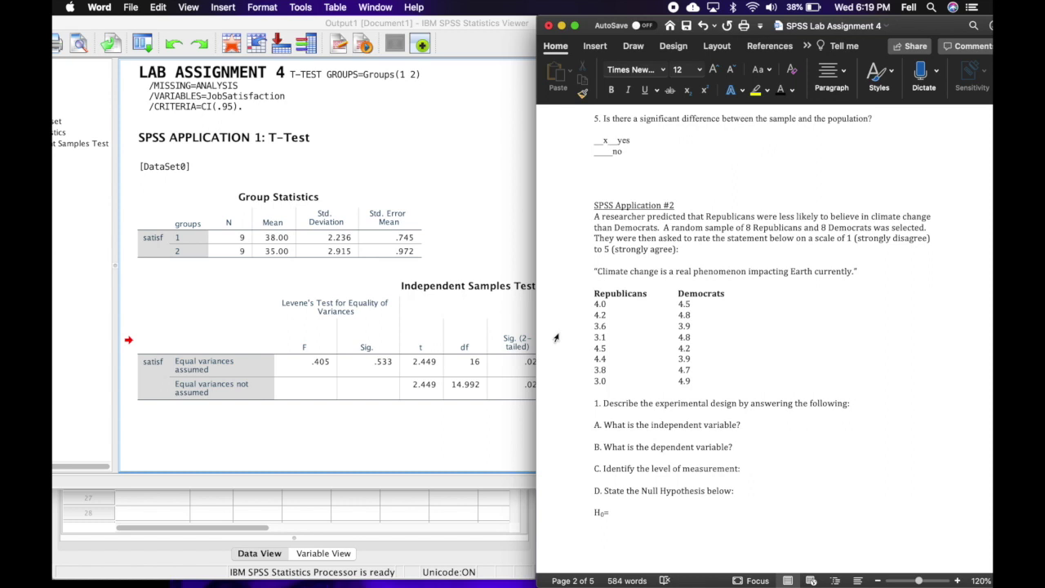
Step: Bring the SPSS Viewer with the Independent Samples Test table in front of Word
left_click(443, 459)
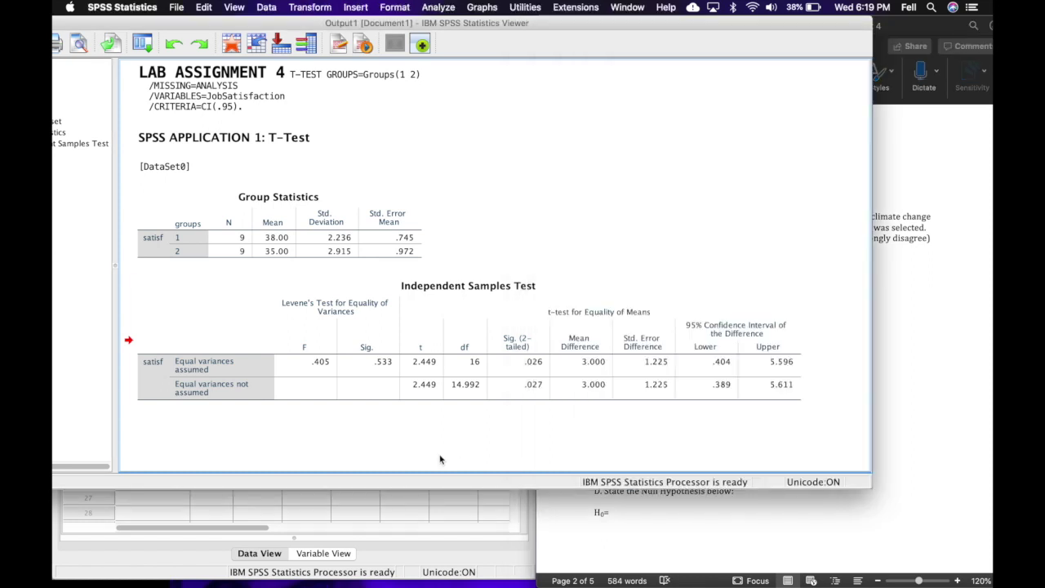